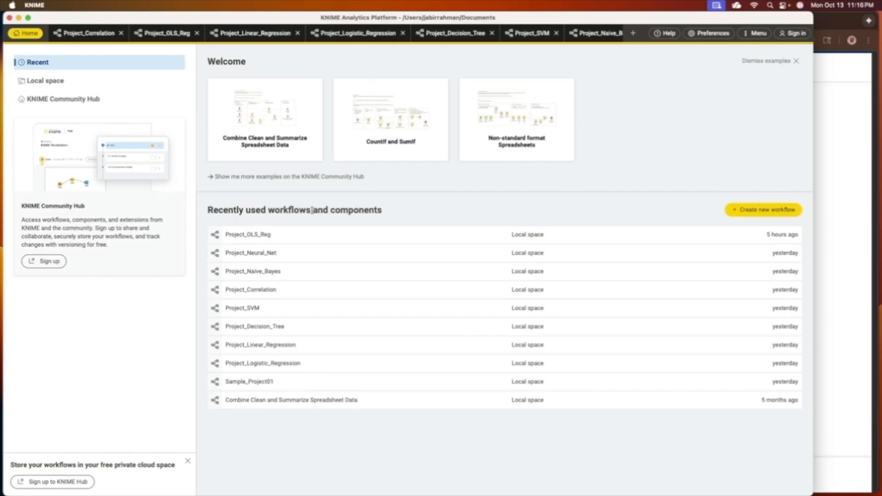
- Browse the local space to the Data folder inside IT 5603
click(56, 83)
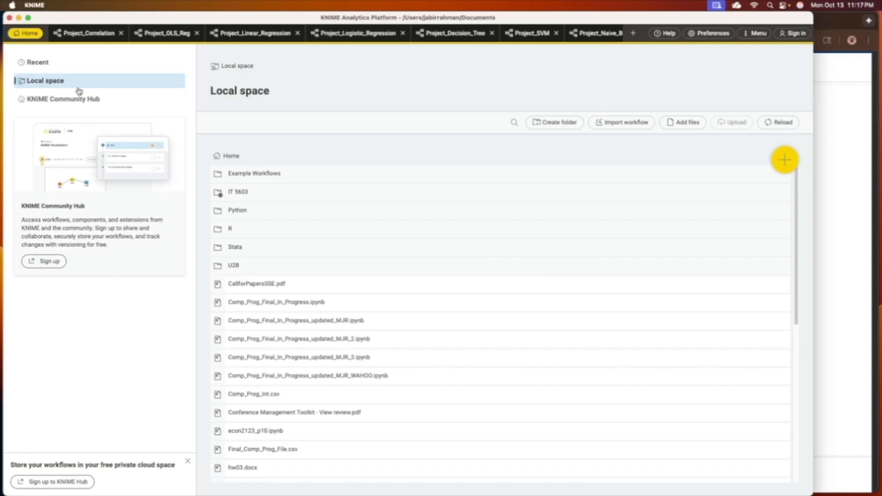
double_click(248, 192)
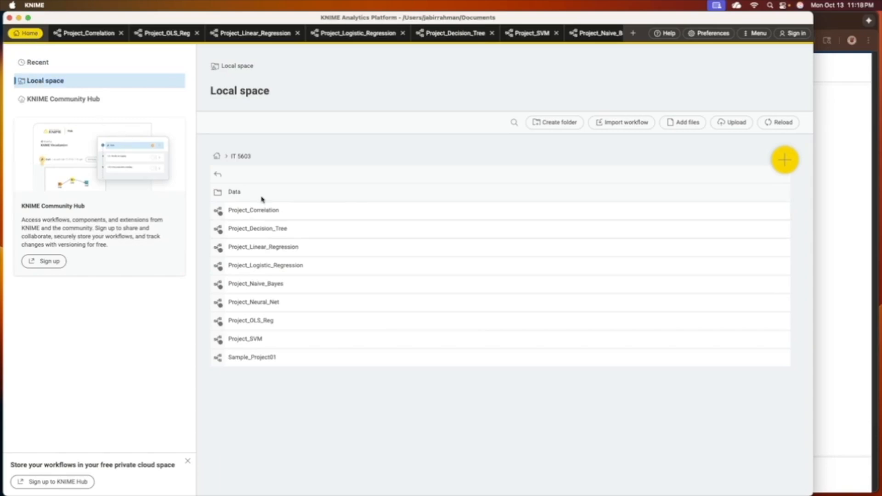
double_click(235, 193)
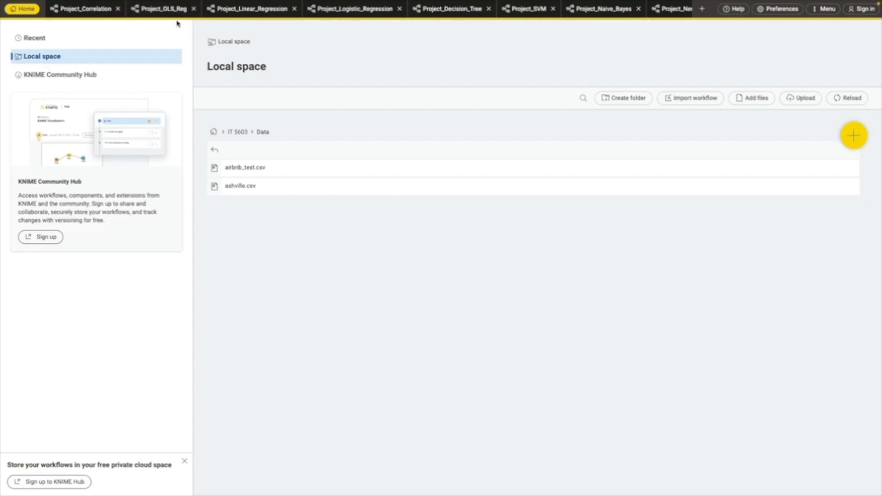
- Create a new workflow named Project_corr
click(703, 9)
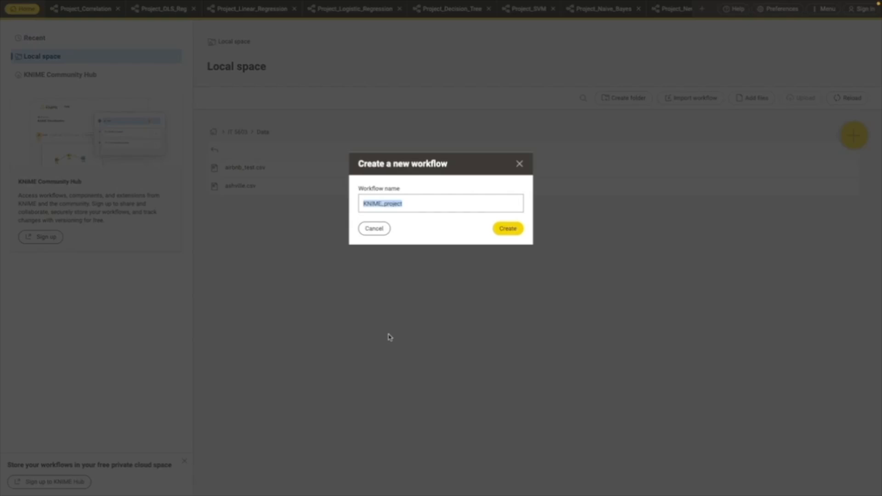
text(Proje)
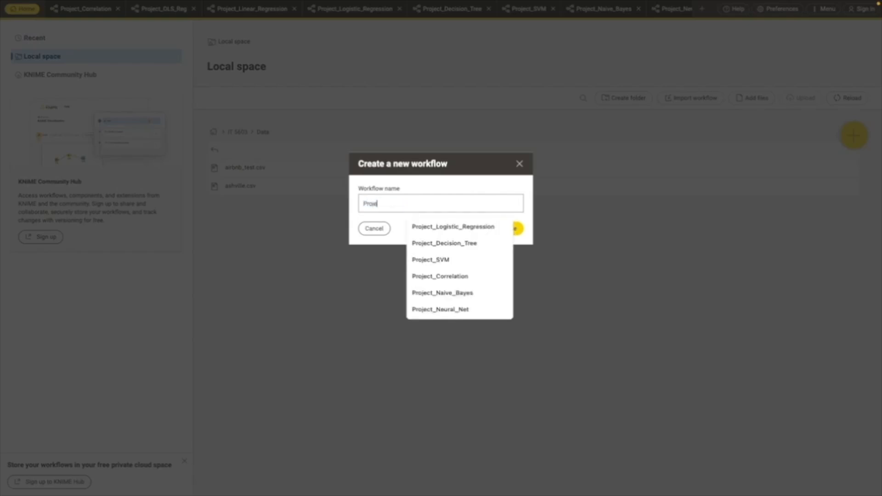
text(ct_corr)
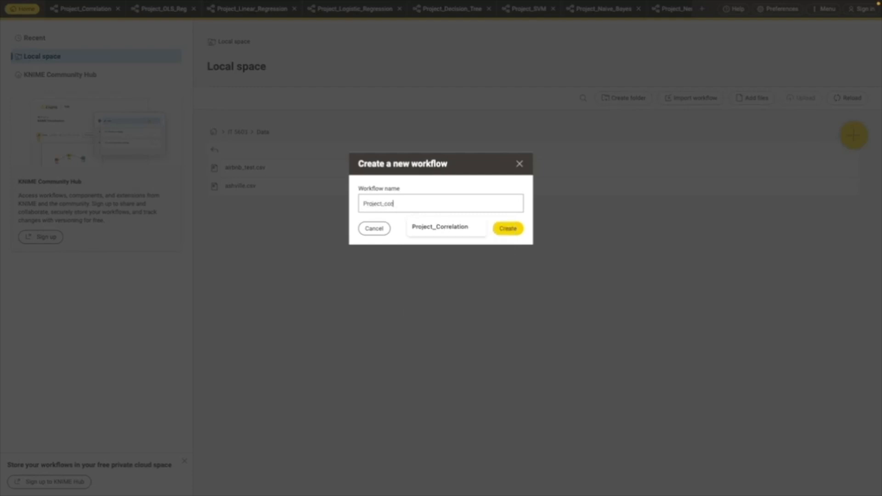
click(507, 229)
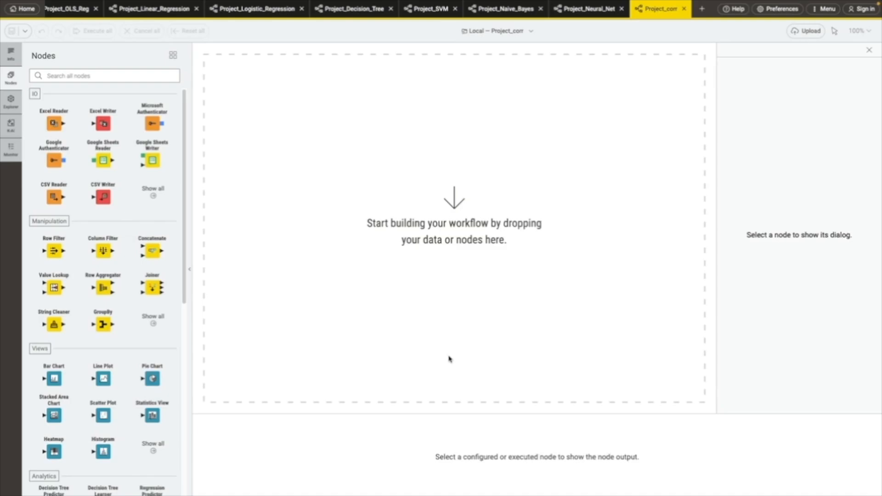
- Look through the new workflow's information, the node repository and the local space explorer
click(12, 54)
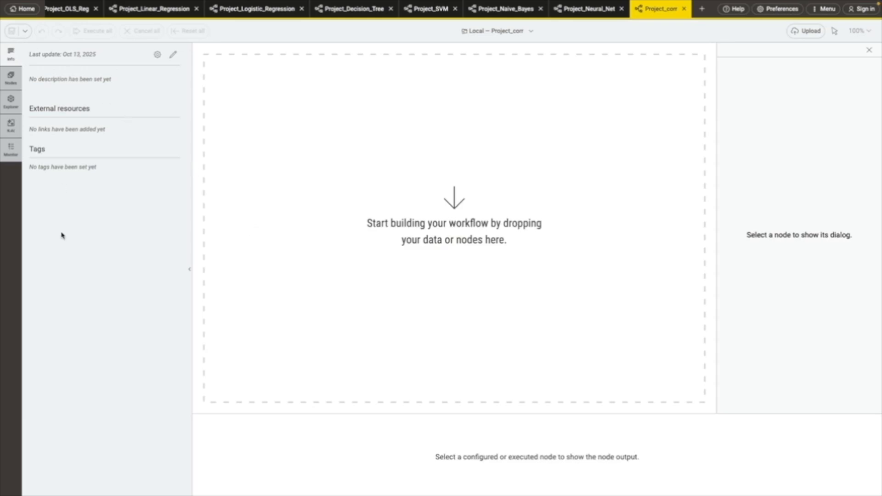
click(10, 78)
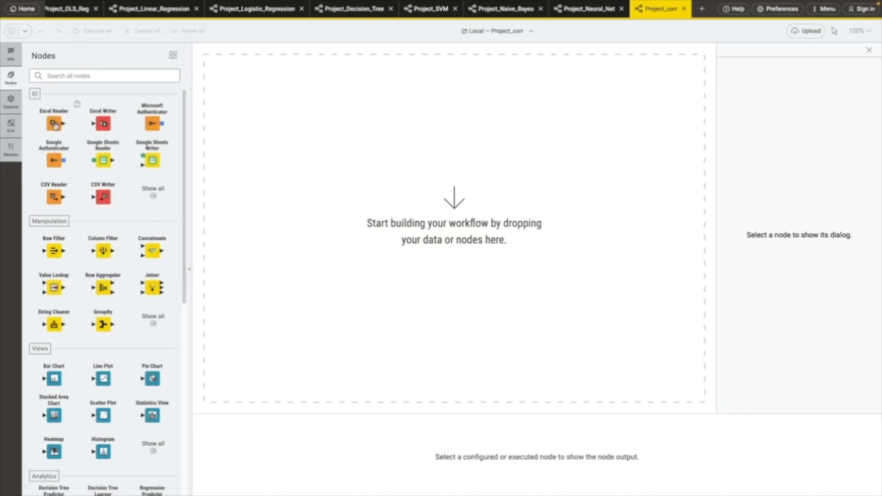
click(9, 102)
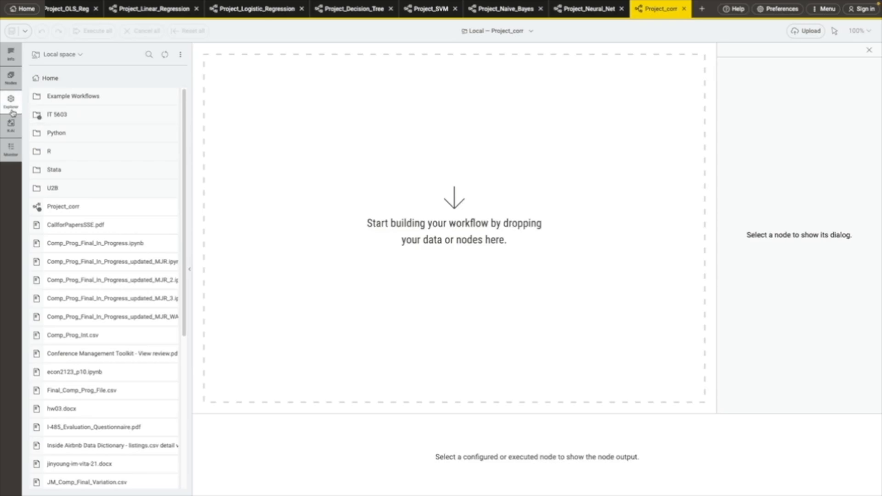
- Open the KNIME AI Assistant and accept its disclaimer, choosing not to show it again
click(12, 127)
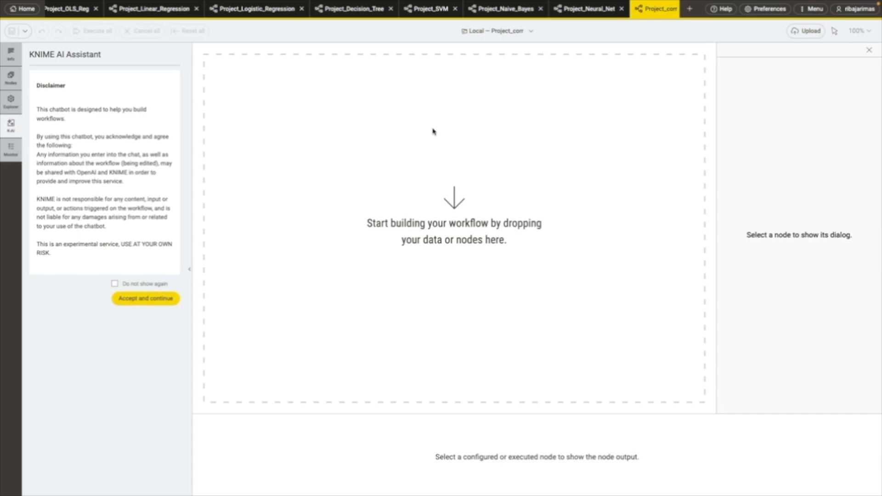
click(115, 283)
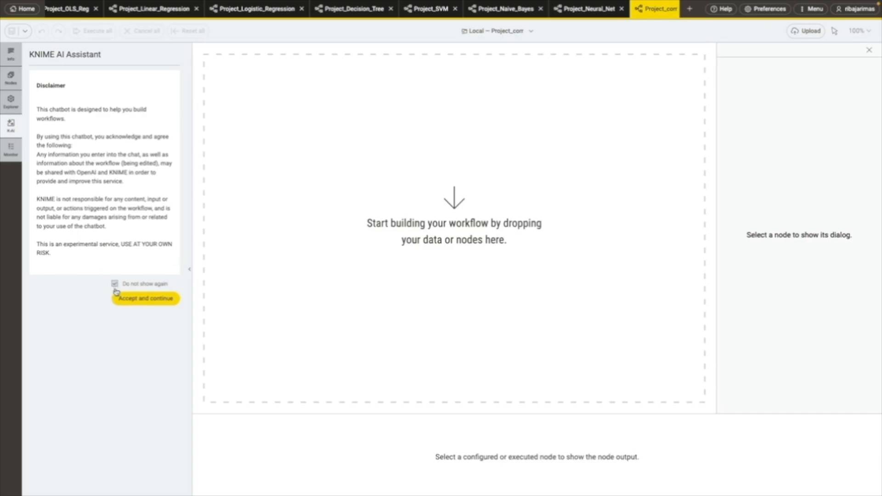
click(145, 298)
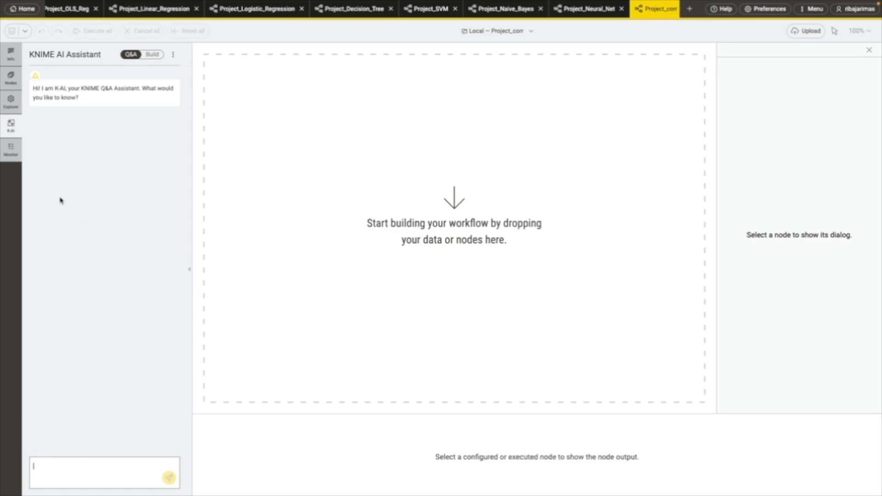
- Check the workflow monitor, then ask the AI assistant to "conduct a correlation" and read the suggested steps
click(11, 148)
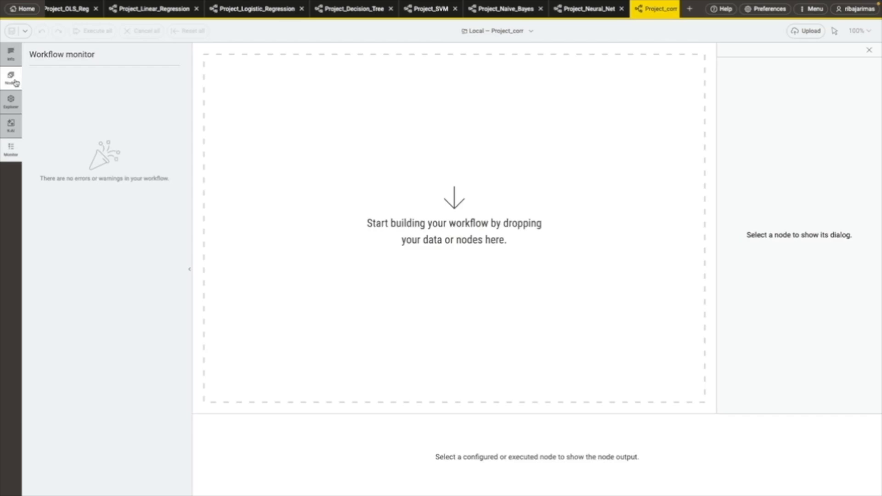
click(13, 129)
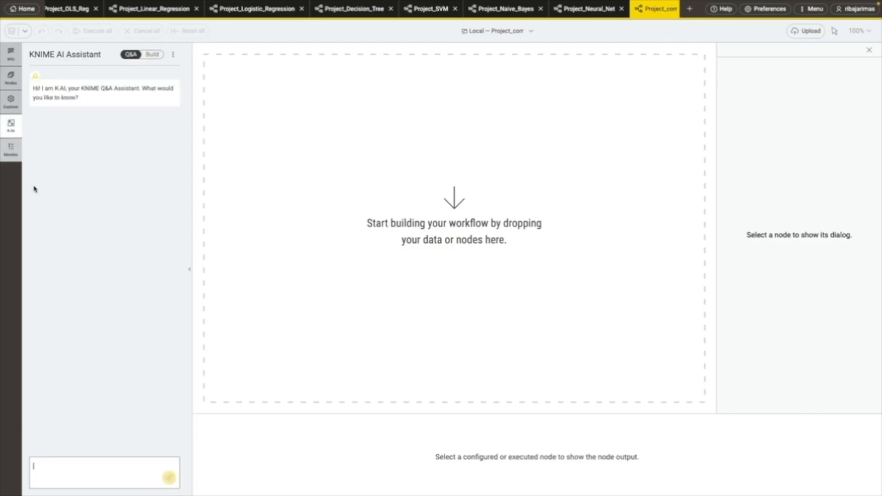
click(76, 475)
text(conduct a)
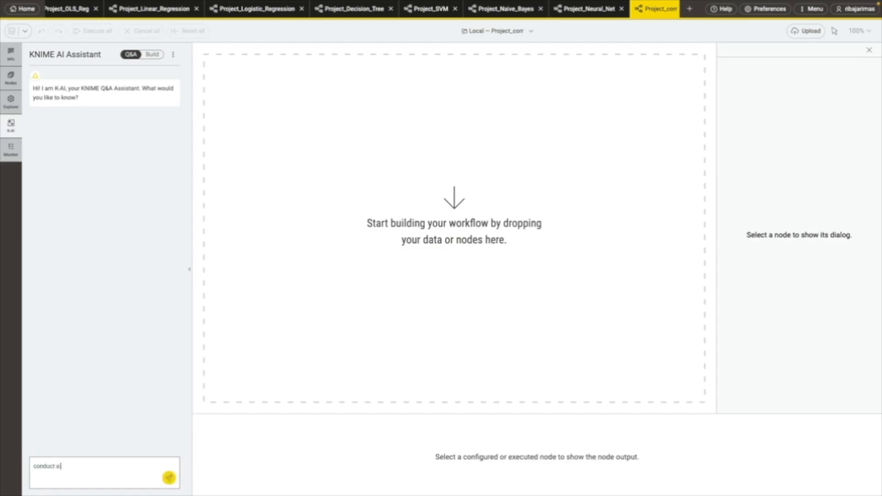
text( correlation)
key(Return)
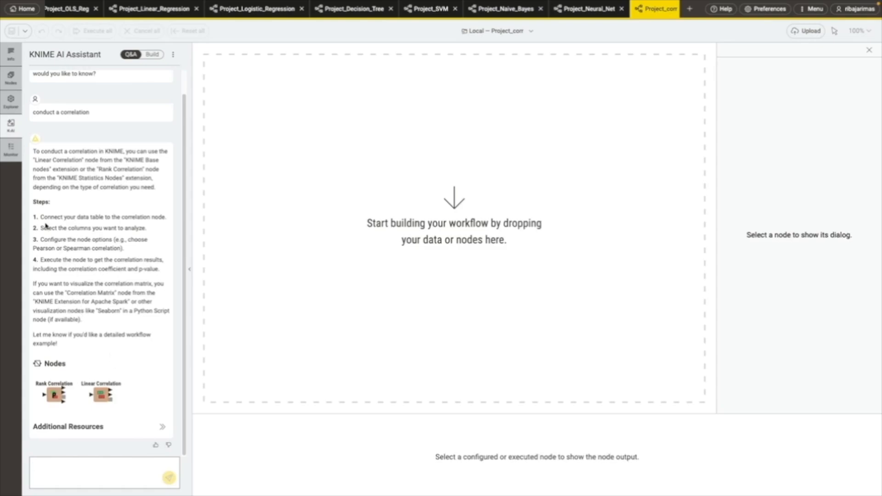
drag(40, 217, 159, 217)
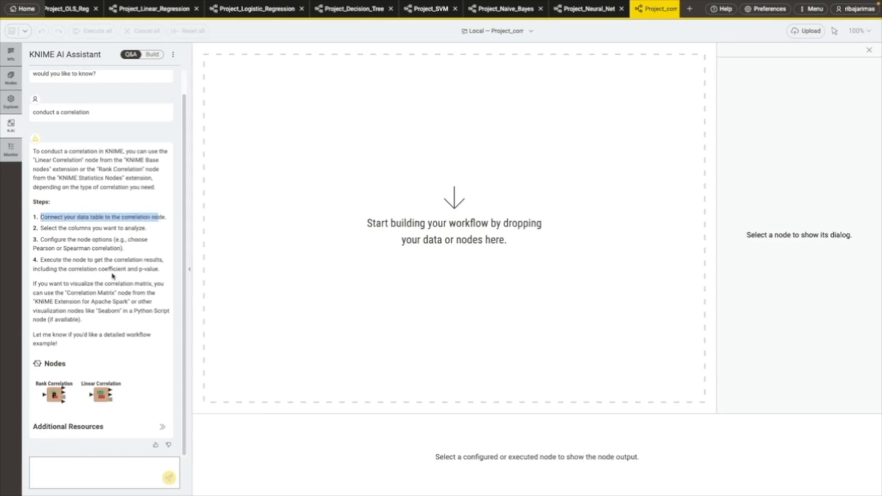
- Ask the AI assistant about "read csv" and copy the node name CSV Reader from its answer
click(60, 466)
text(read csv)
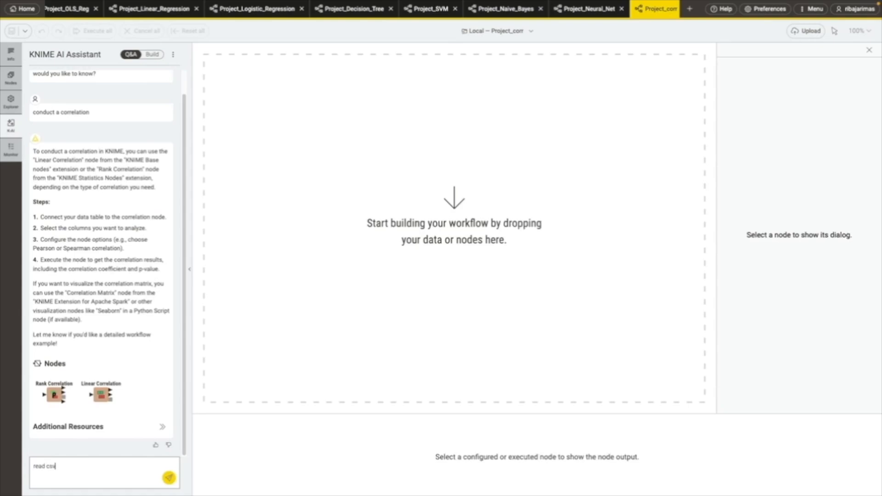
key(Return)
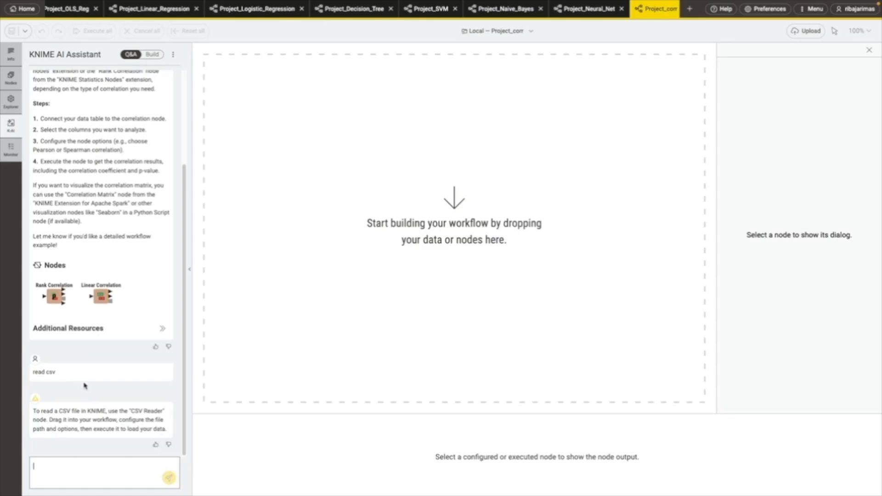
drag(133, 412, 162, 409)
key(ctrl+c)
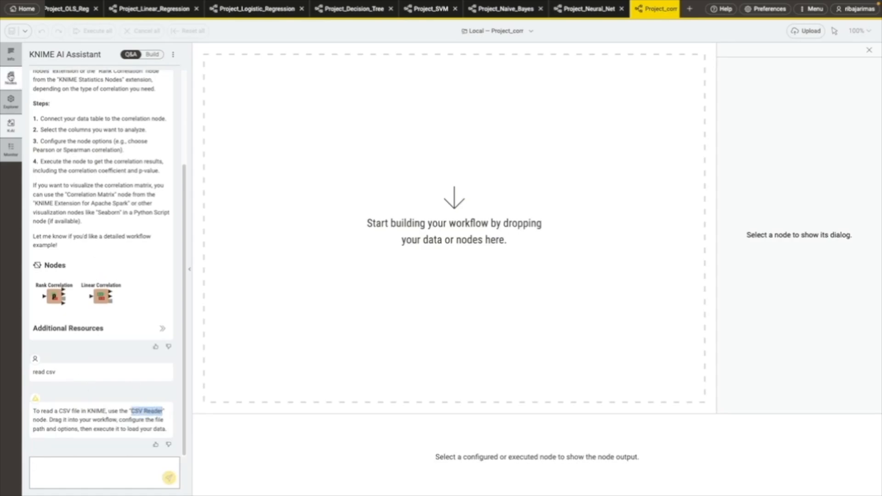
- Search the node repository for CSV Reader and add that node to the empty workflow canvas
click(10, 77)
key(ctrl+v)
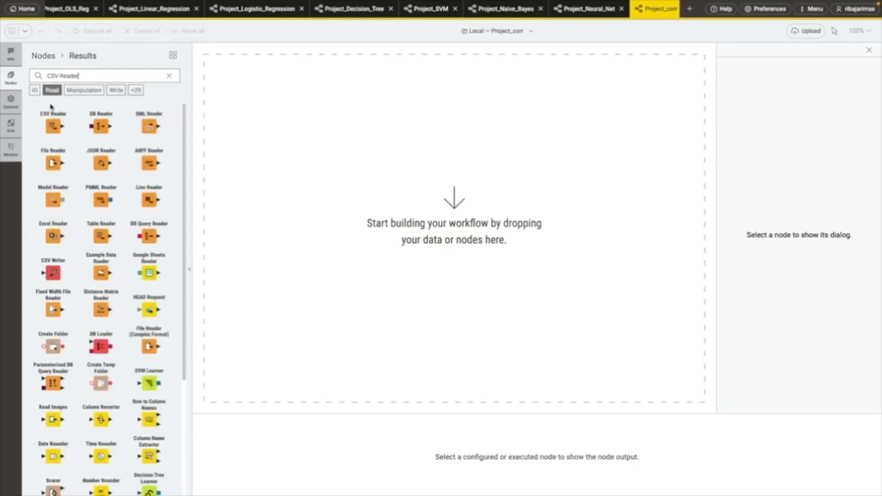
drag(55, 127, 250, 239)
drag(213, 160, 388, 288)
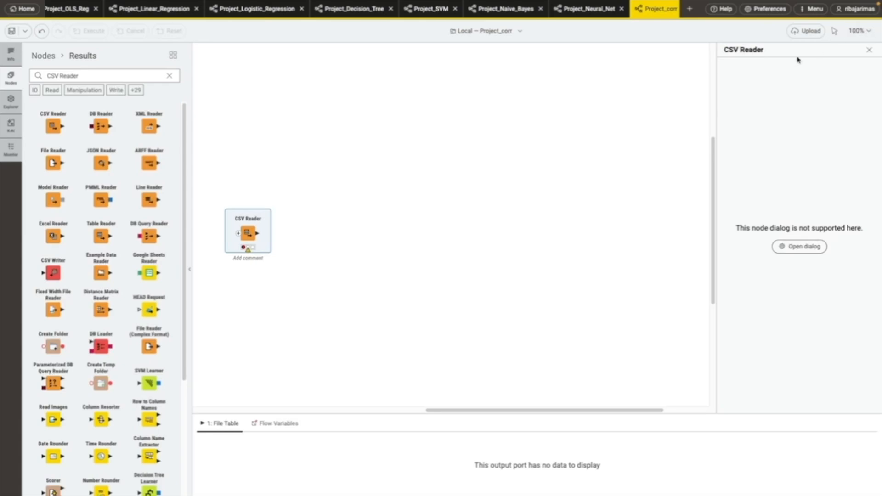
- Set the CSV Reader node's comment to "Read data"
click(860, 31)
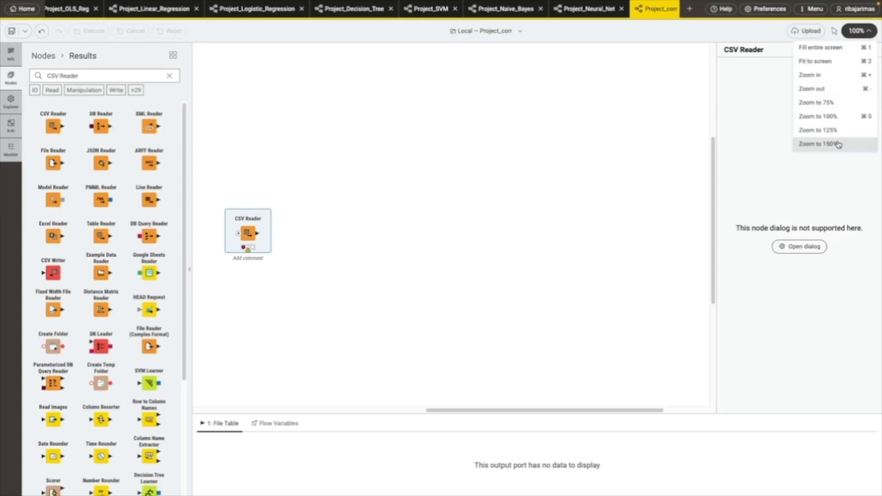
click(825, 144)
drag(481, 411, 458, 410)
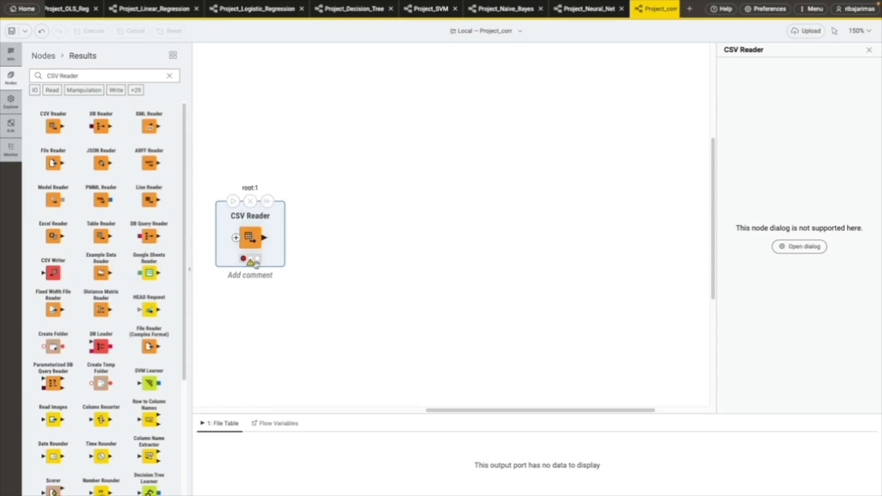
click(247, 276)
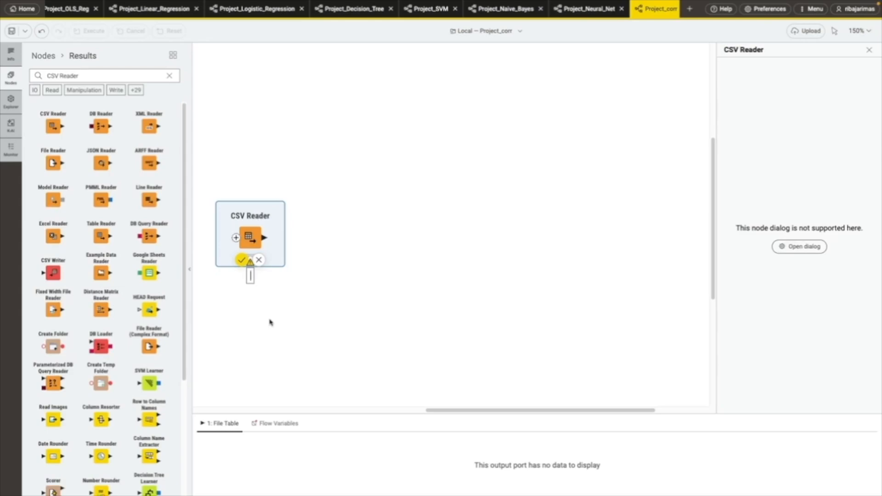
text(Read data)
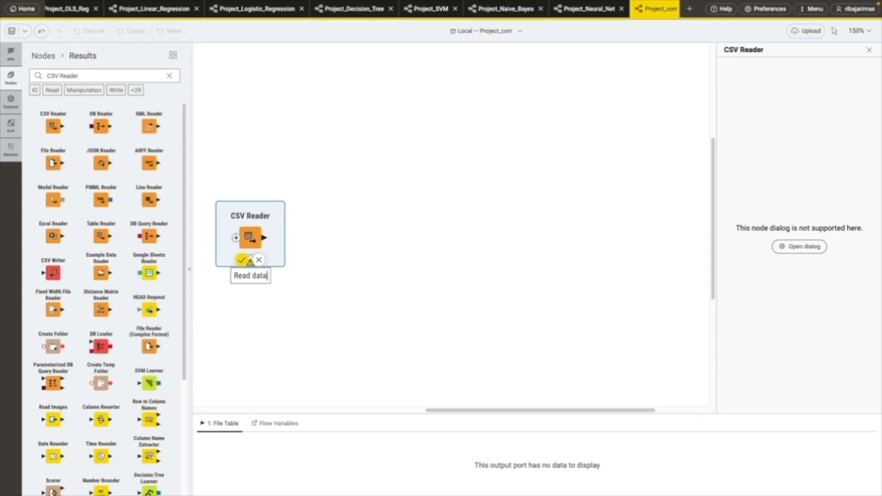
key(Return)
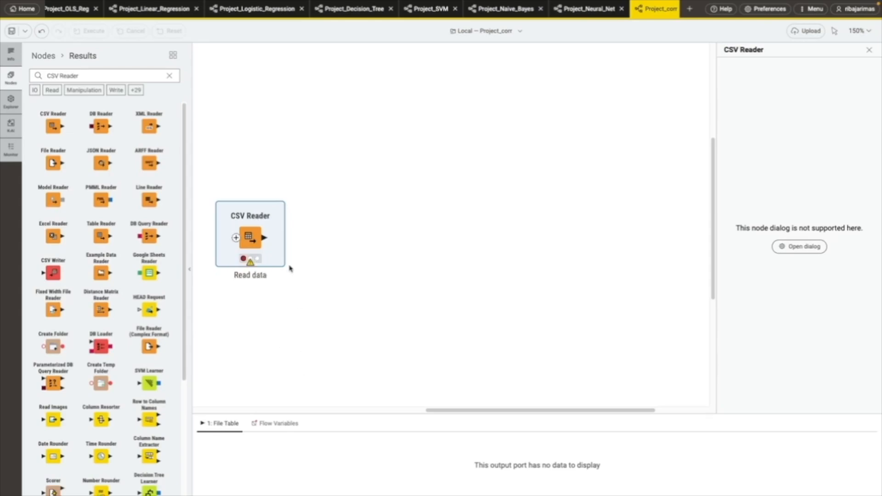
- Configure the CSV Reader node to read ashville.csv from the Documents/IT 5603/Data folder
right_click(248, 237)
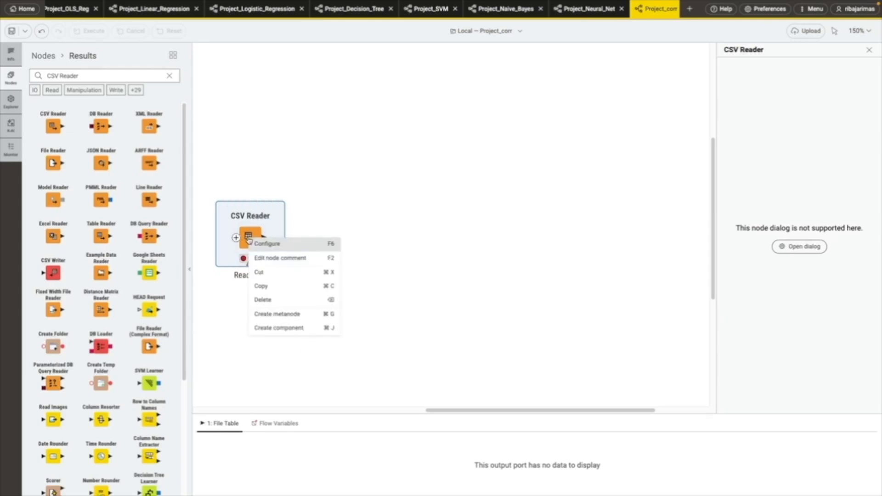
click(280, 245)
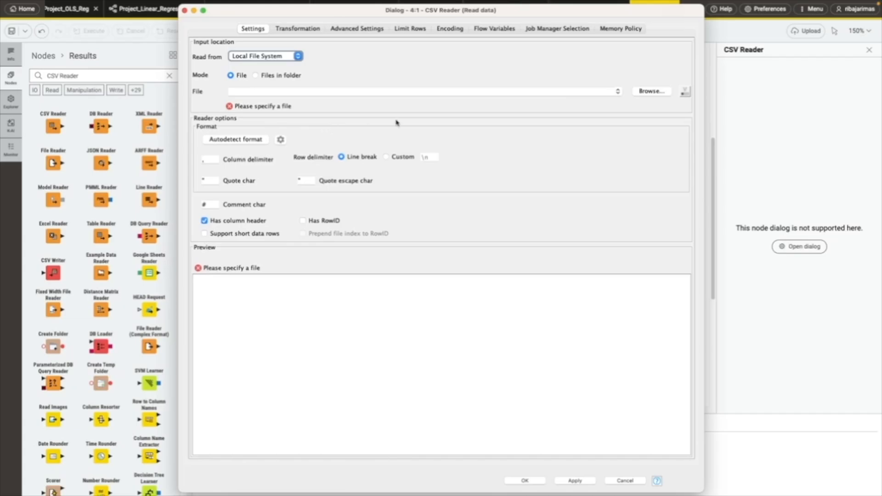
click(644, 91)
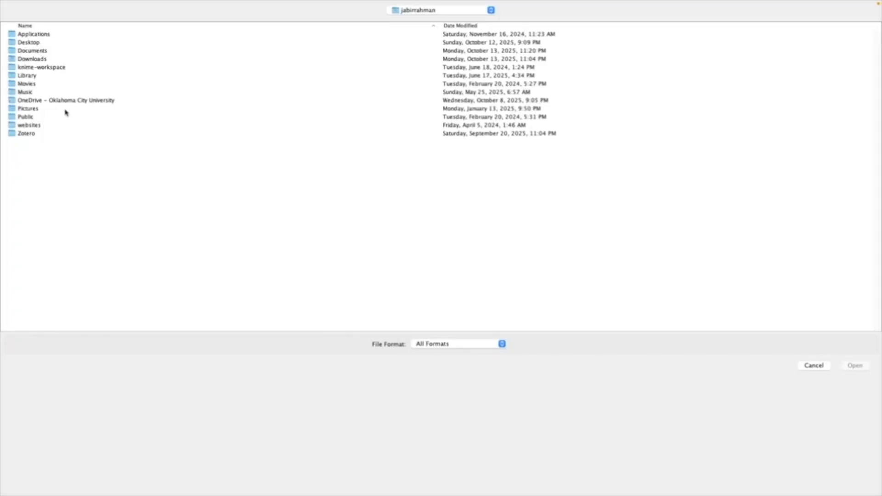
double_click(35, 52)
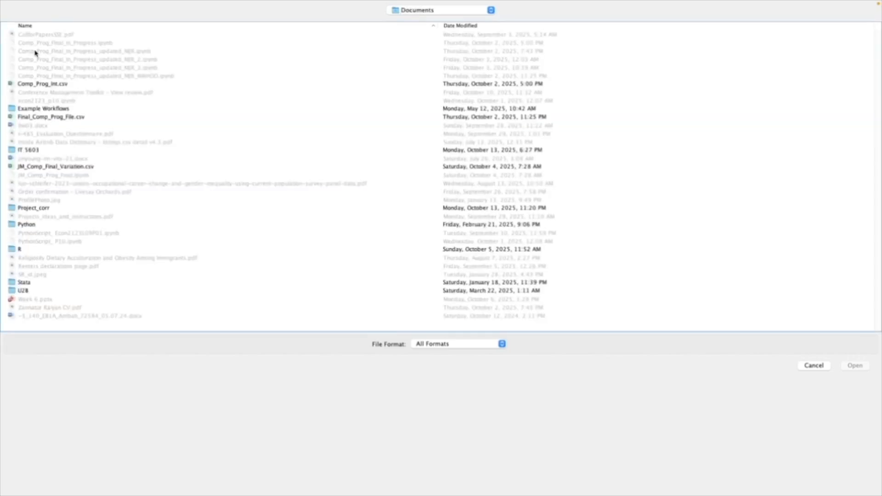
double_click(28, 150)
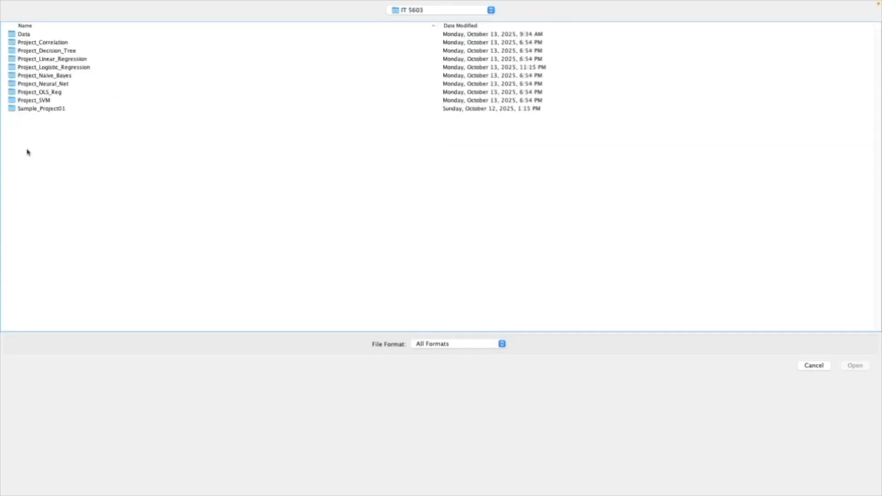
double_click(28, 35)
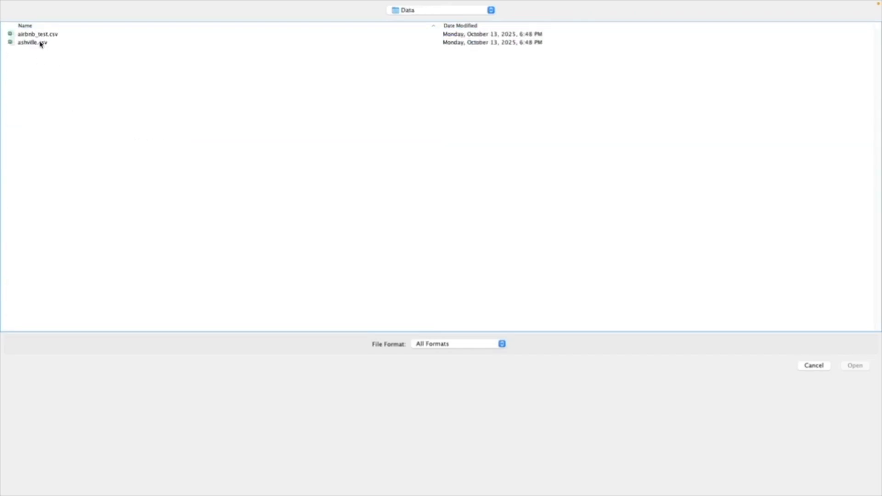
click(41, 42)
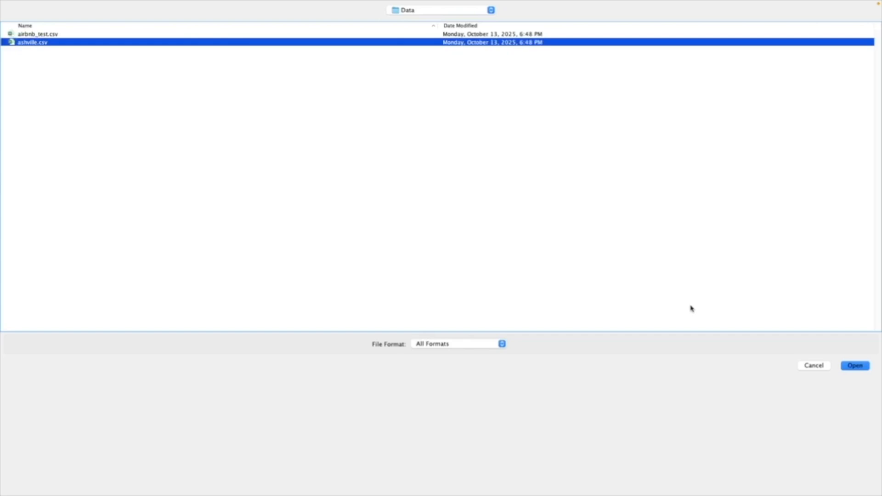
click(855, 366)
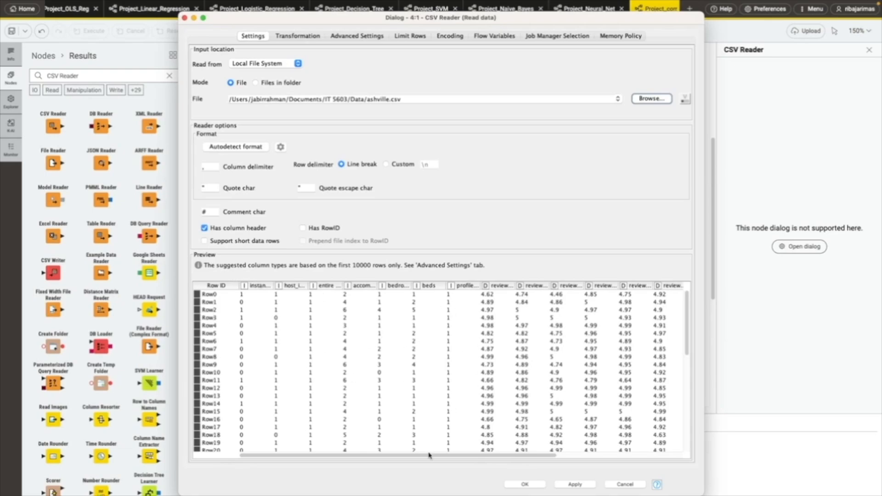
- Review the data preview and the column types under Transformation, then apply and accept the CSV Reader configuration
drag(427, 458, 575, 457)
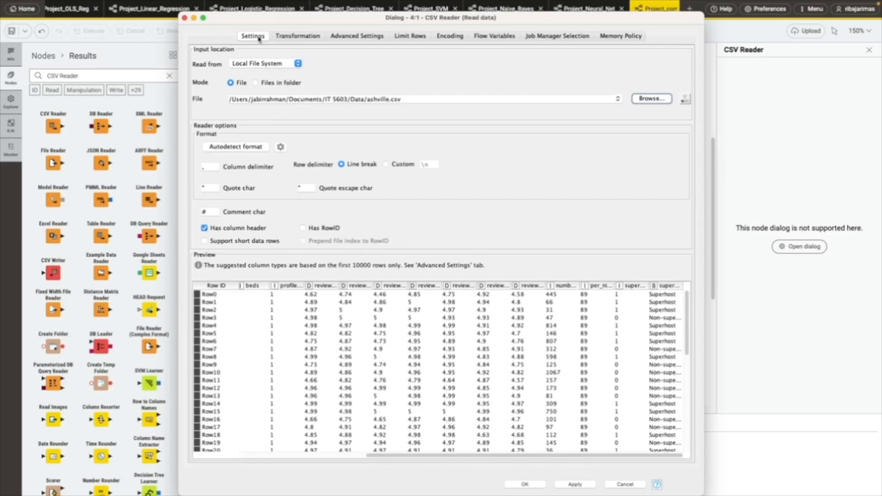
click(294, 37)
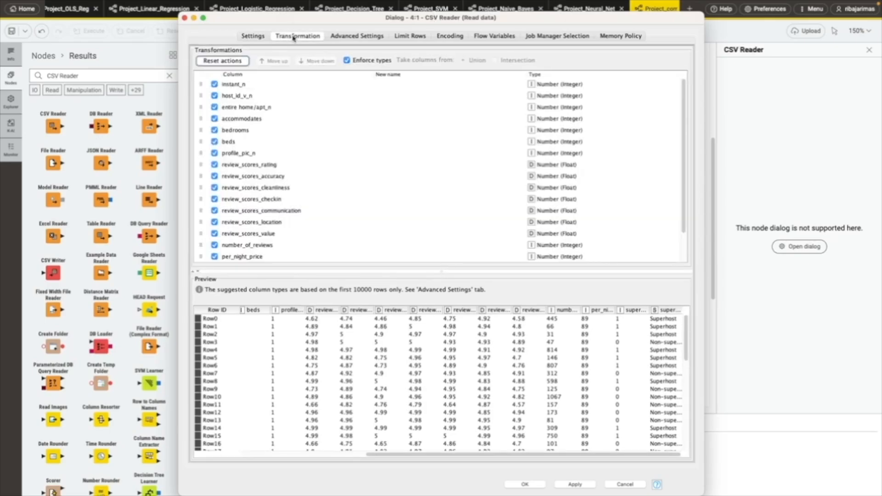
scroll(265, 241, down, 3)
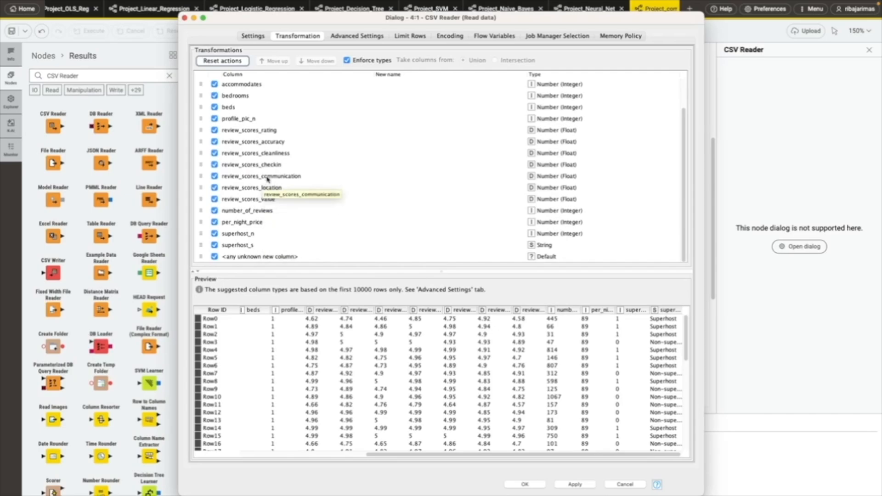
click(576, 486)
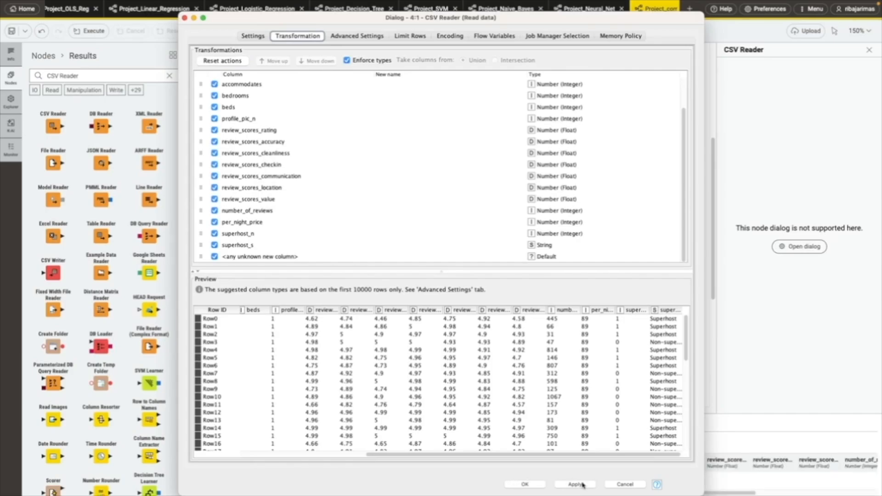
click(528, 485)
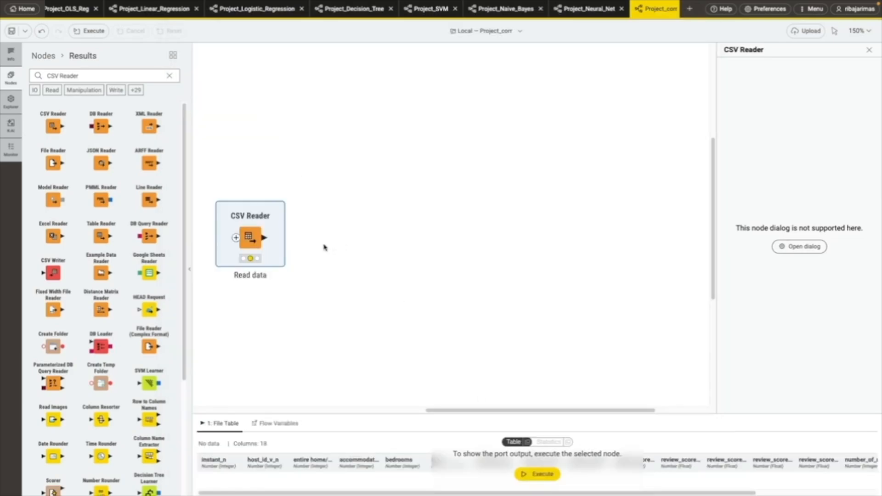
- Execute the CSV Reader node
mouse_move(264, 247)
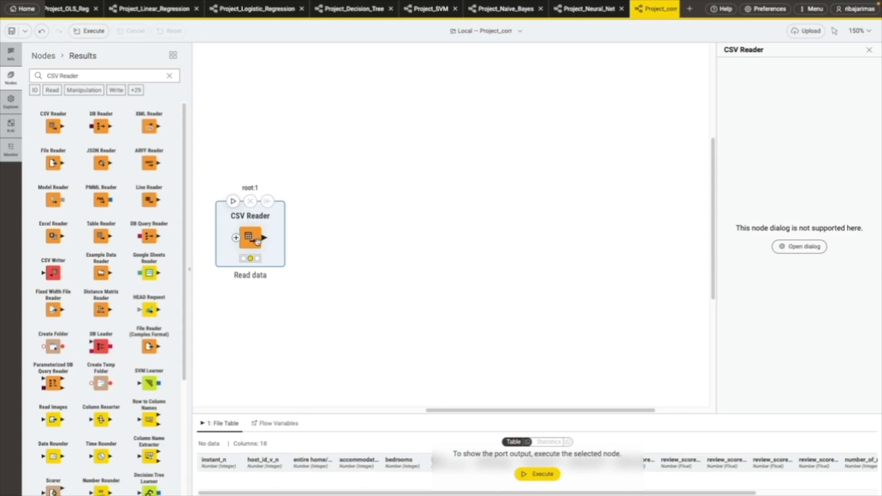
mouse_move(258, 229)
right_click(252, 237)
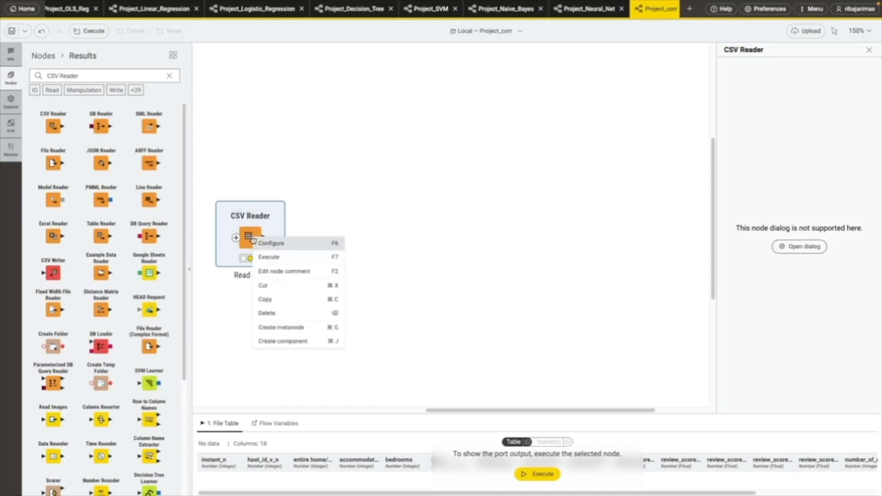
click(271, 258)
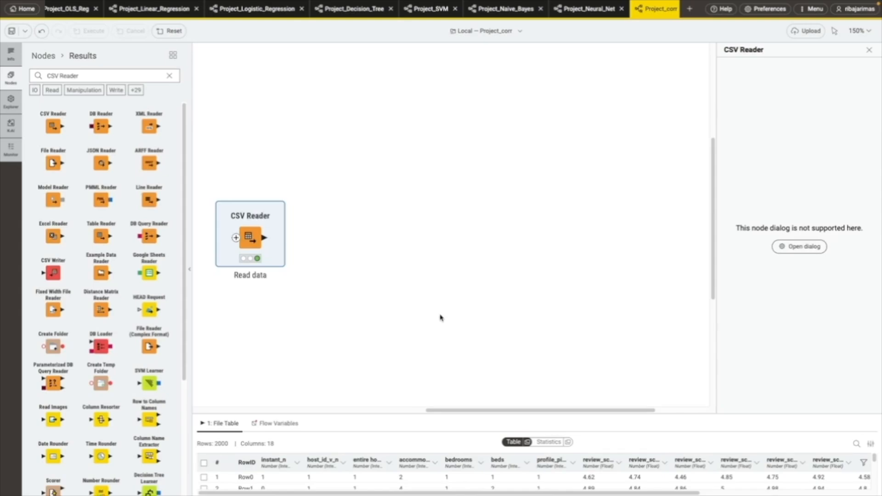
- View the CSV Reader's output table, examine its columns across to the superhost fields, and close the table
mouse_move(259, 221)
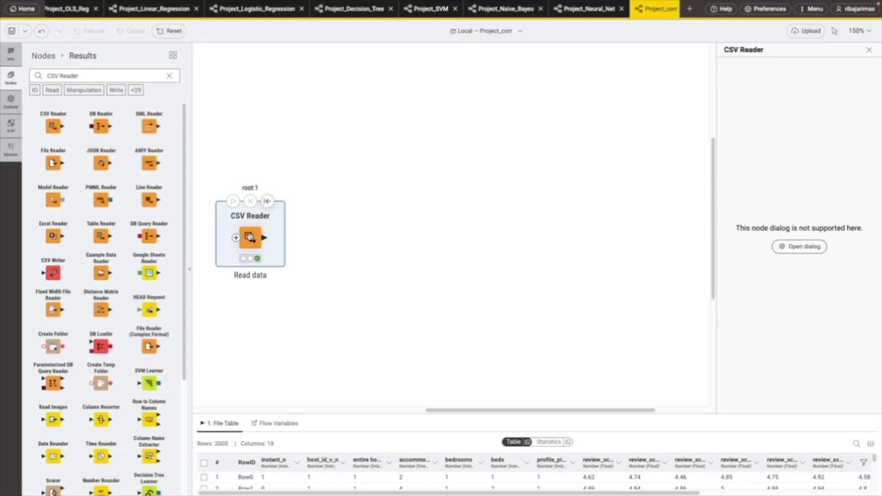
right_click(250, 237)
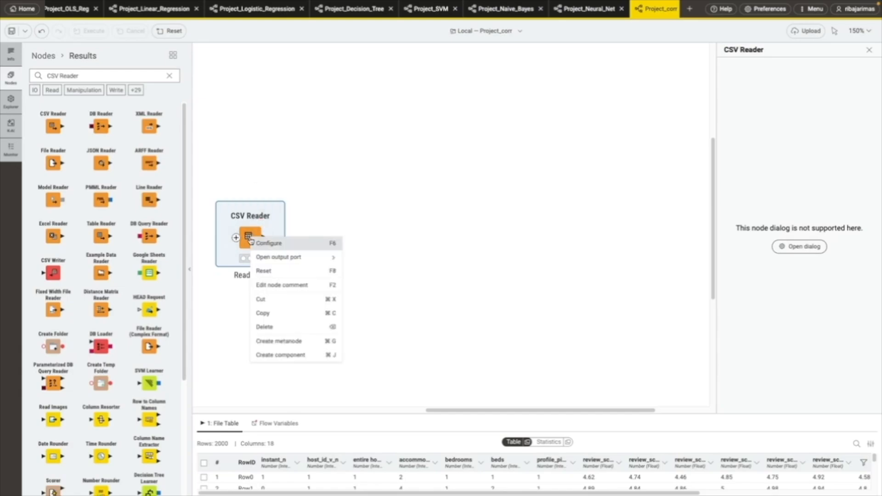
mouse_move(289, 258)
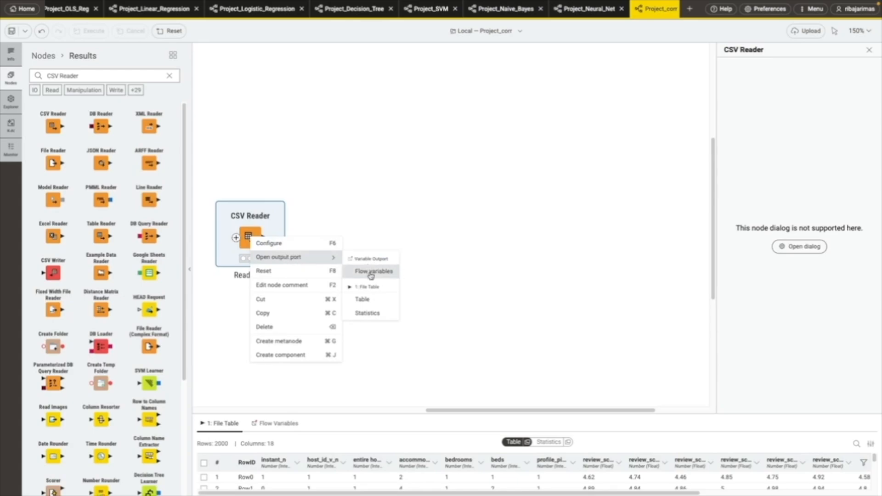
click(372, 301)
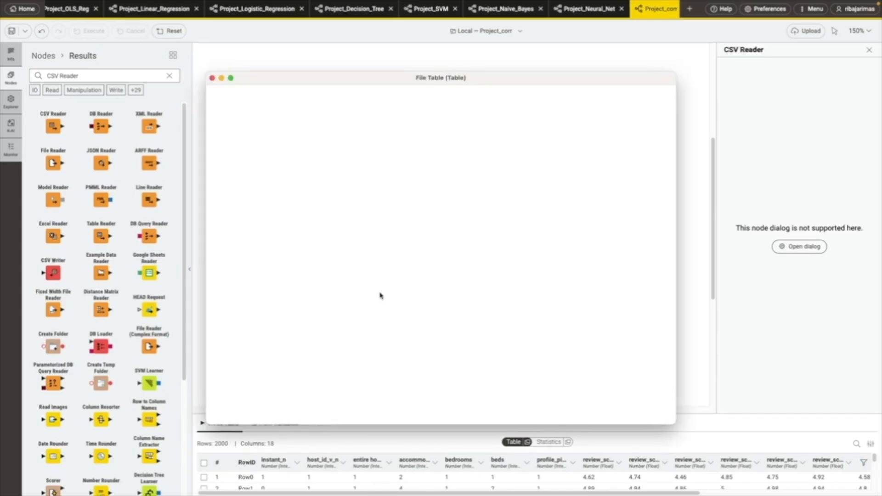
drag(391, 423, 546, 417)
drag(600, 416, 340, 408)
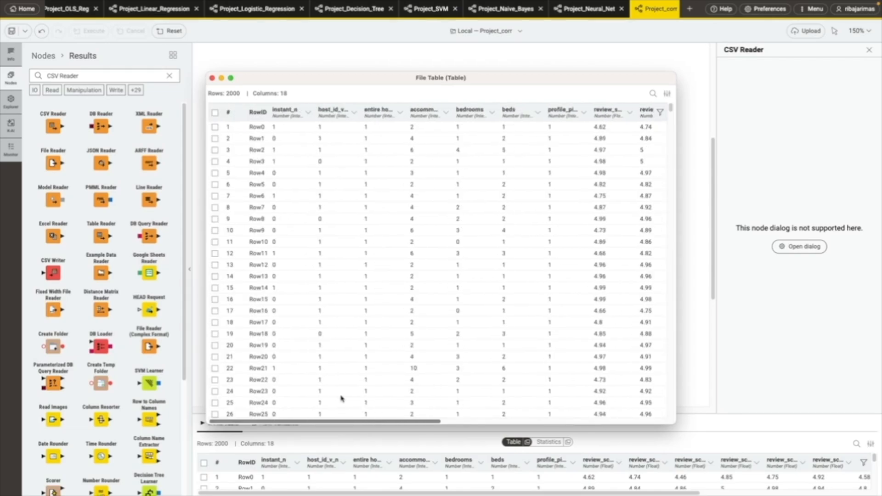
drag(385, 424, 612, 417)
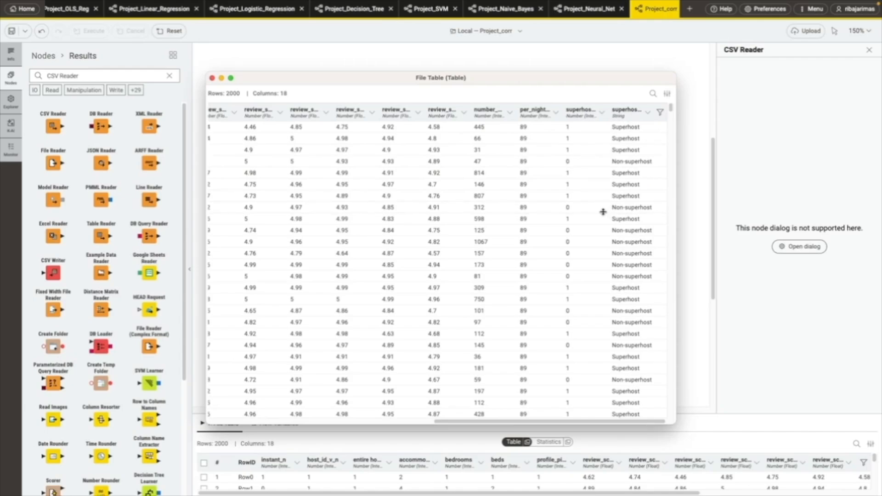
click(212, 80)
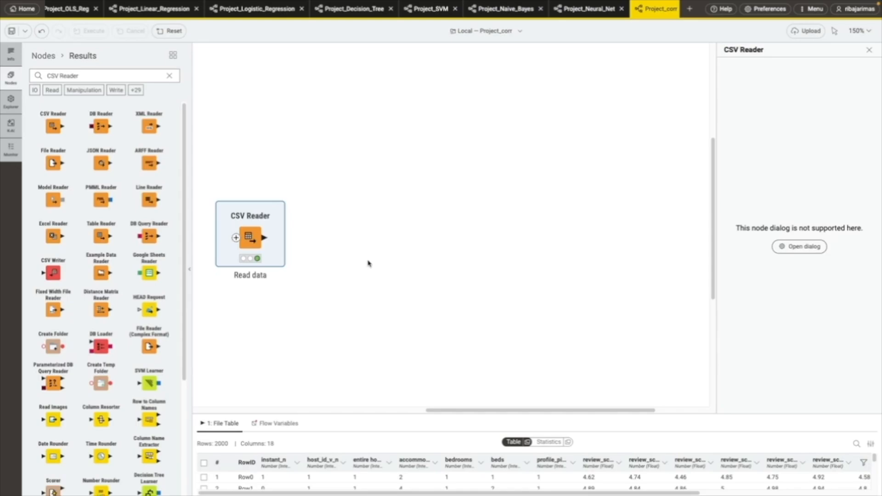
- Search the node repository for "missing" and add the Missing Value node beside the CSV Reader on the canvas
click(169, 76)
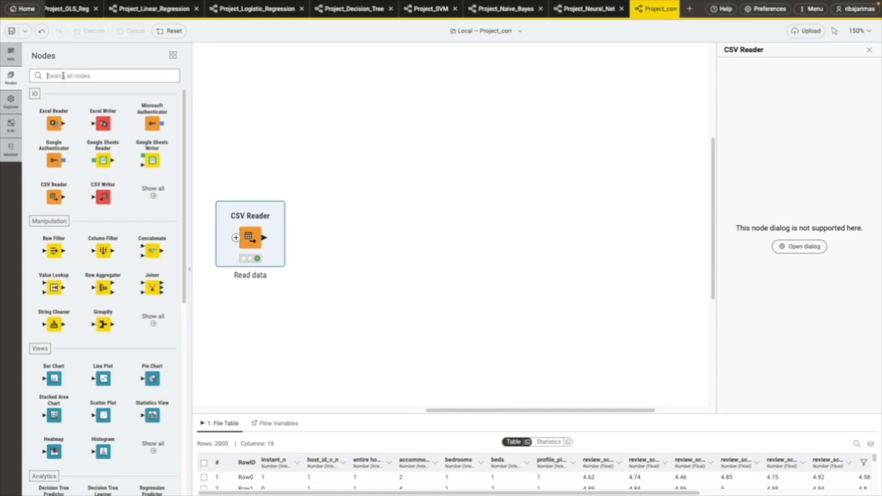
text(missing)
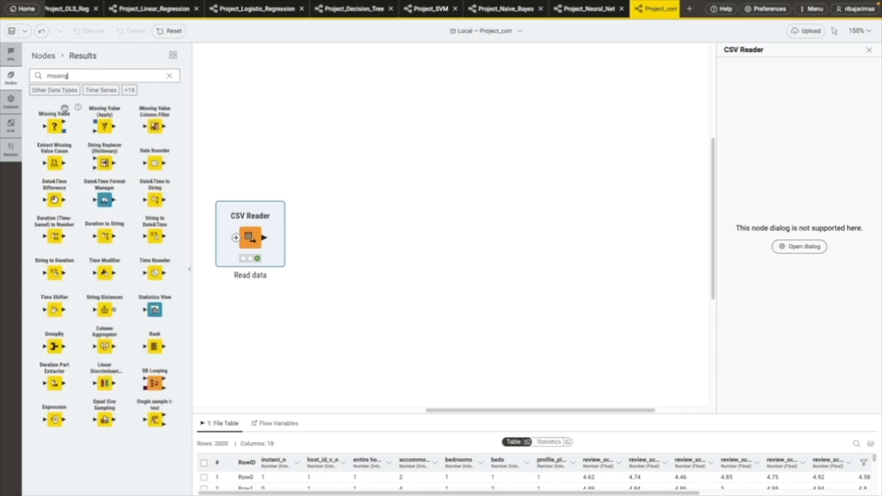
drag(55, 127, 362, 239)
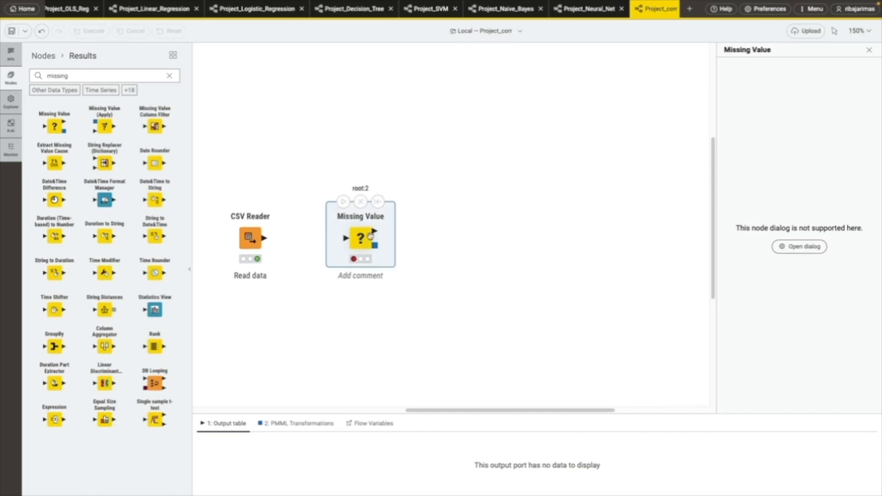
- Set the Missing Value node's comment to "Remove NA" and move the node slightly closer to the CSV Reader
double_click(348, 277)
text(R)
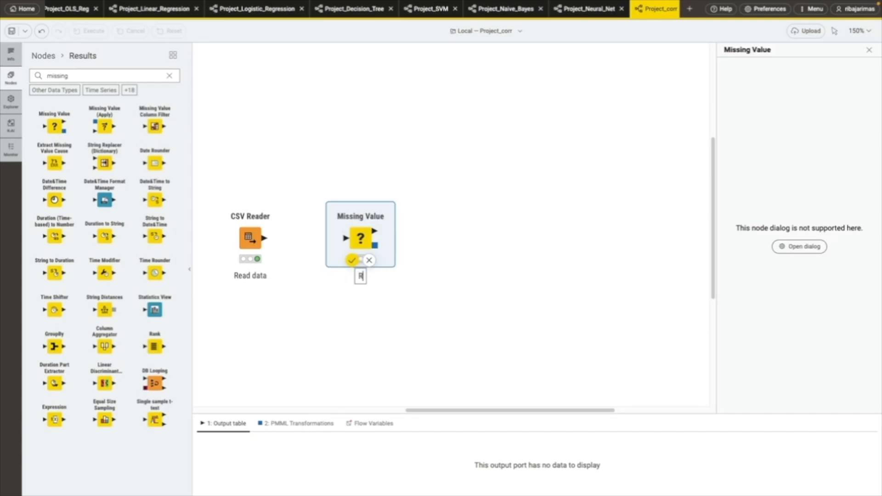
text(emove NA)
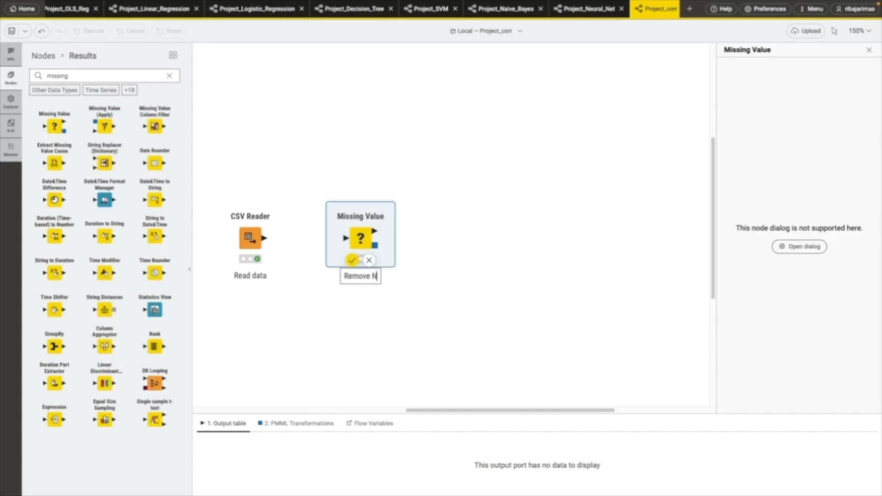
click(363, 337)
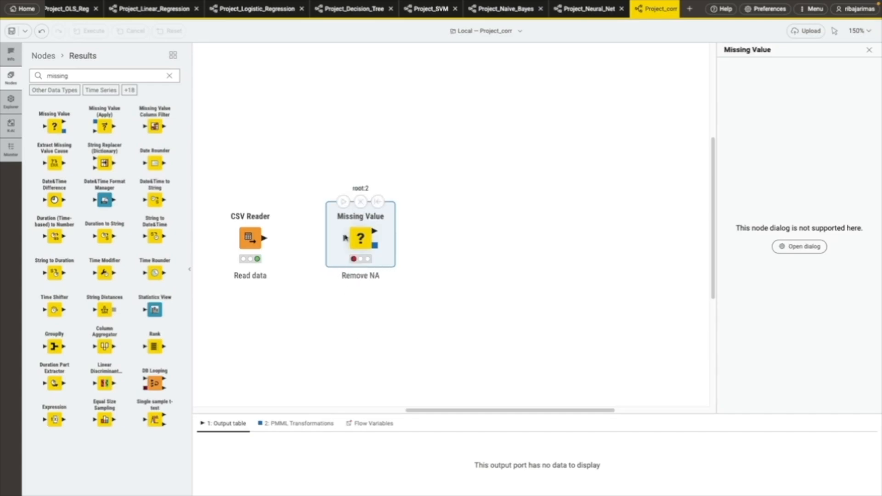
drag(363, 238, 356, 239)
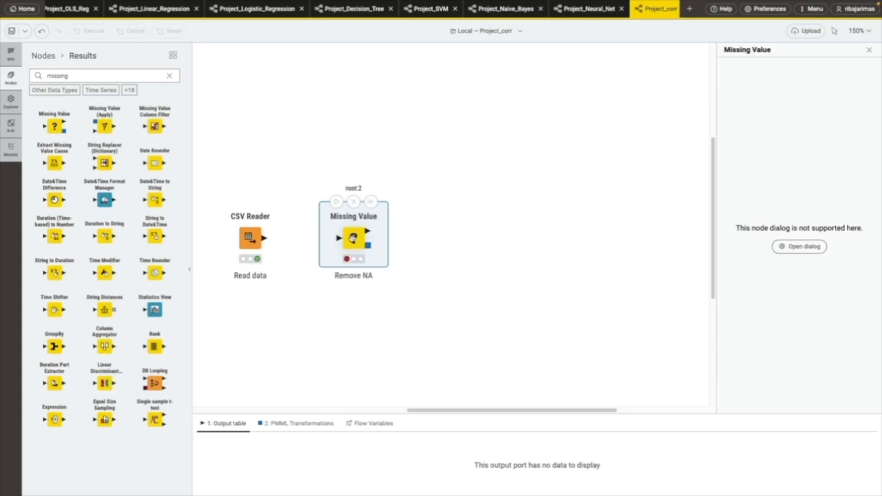
- Try to open the configuration of the unconnected Missing Value node
right_click(352, 240)
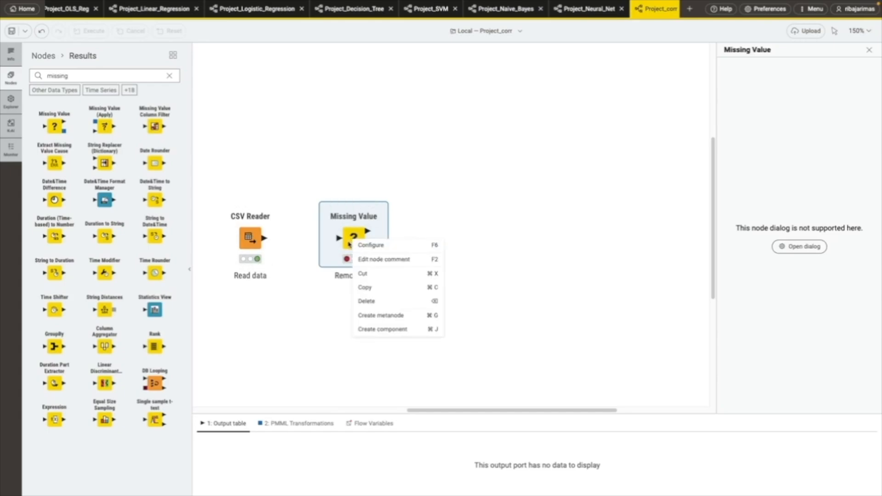
click(371, 246)
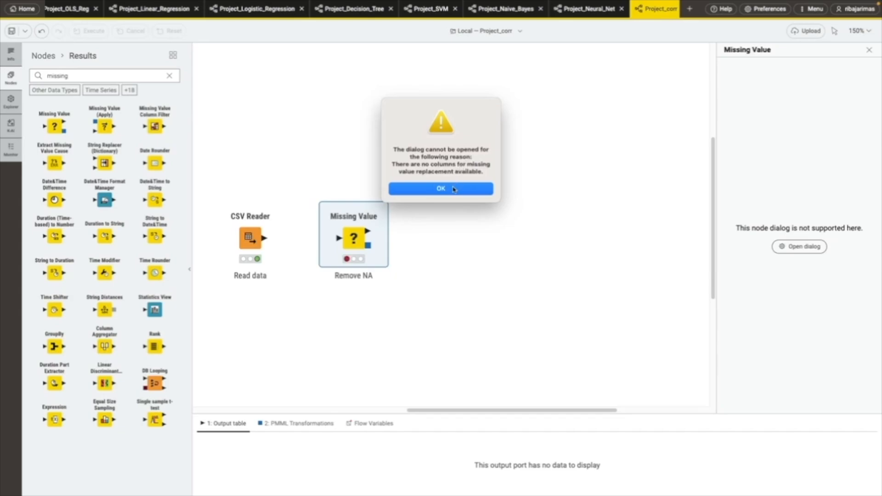
click(453, 189)
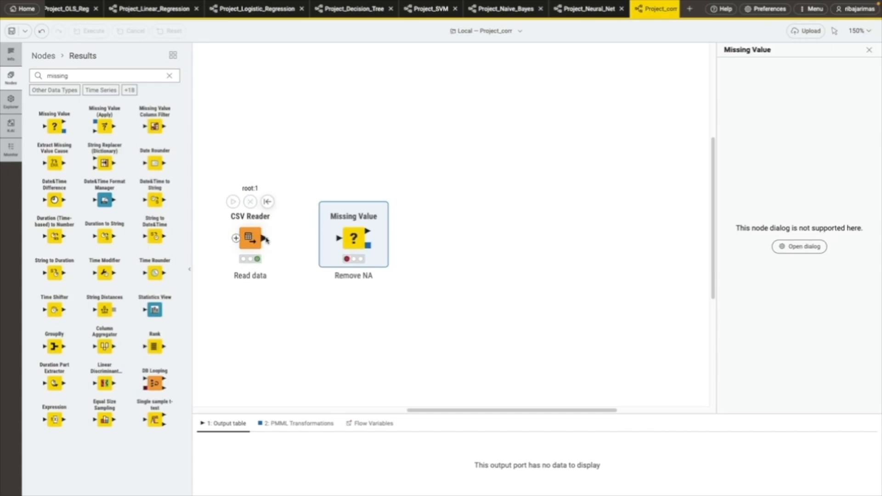
- Connect the CSV Reader's output to the Missing Value node and open that node's configuration at its default settings
drag(270, 239, 337, 240)
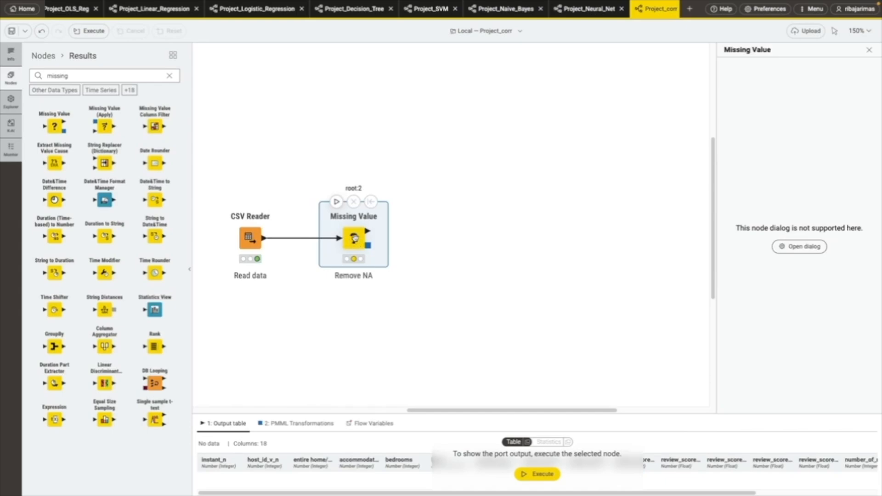
right_click(357, 240)
click(376, 245)
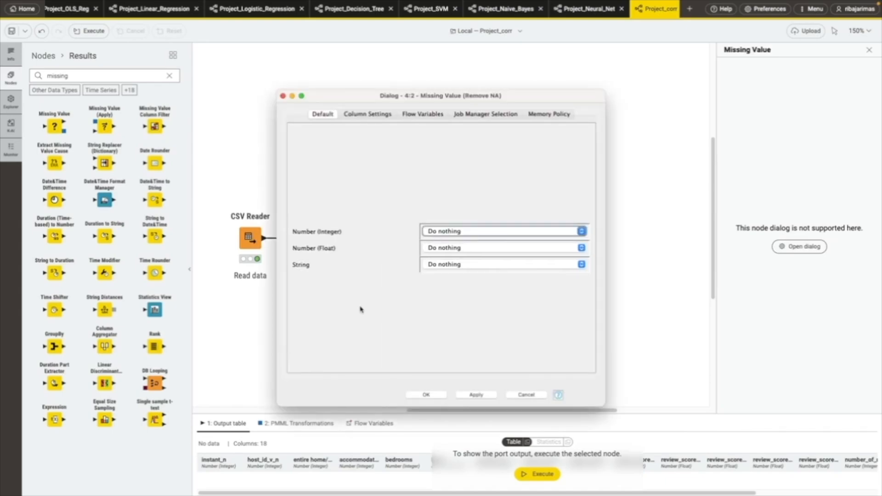
click(363, 115)
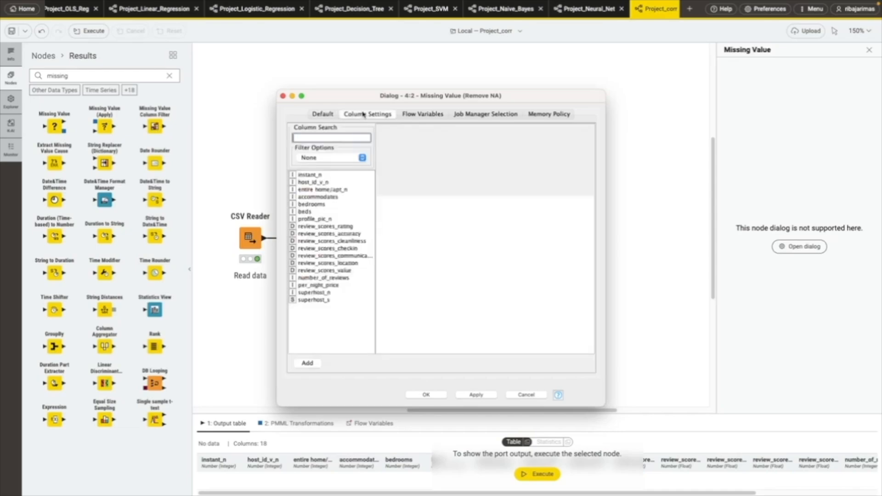
click(417, 115)
click(327, 114)
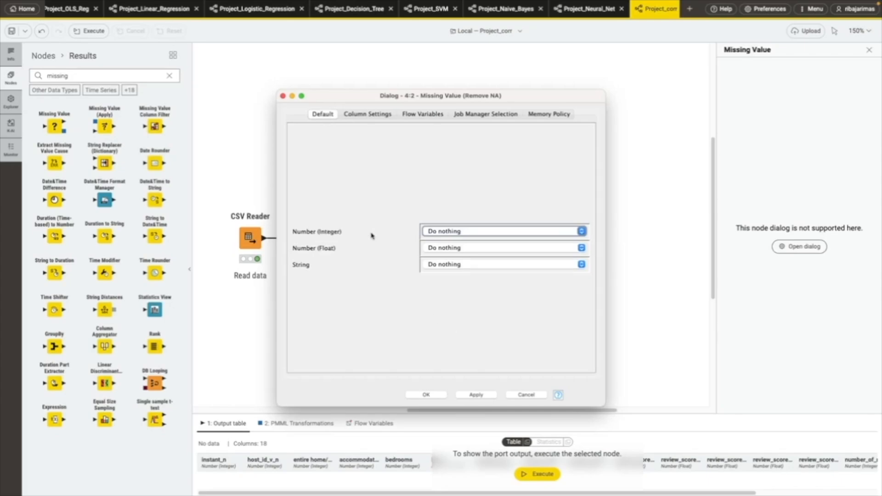
- Set the missing value handling for Number (Integer) columns to Remove Row*
click(463, 232)
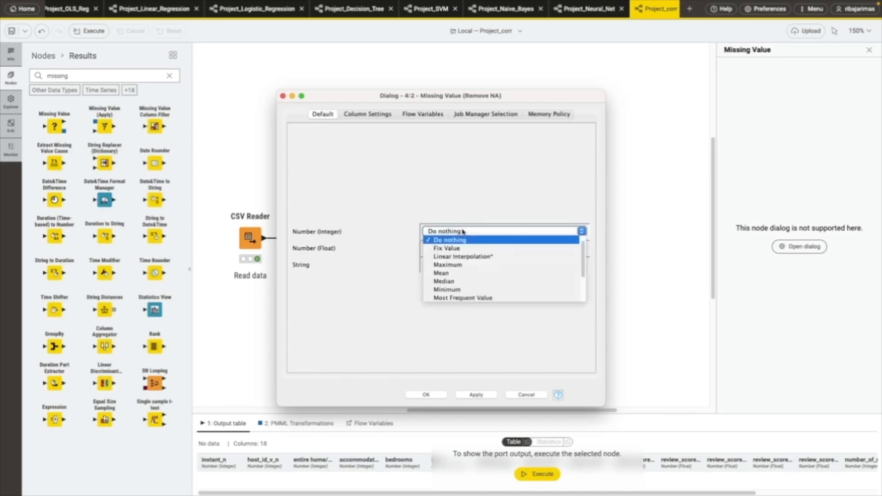
click(356, 324)
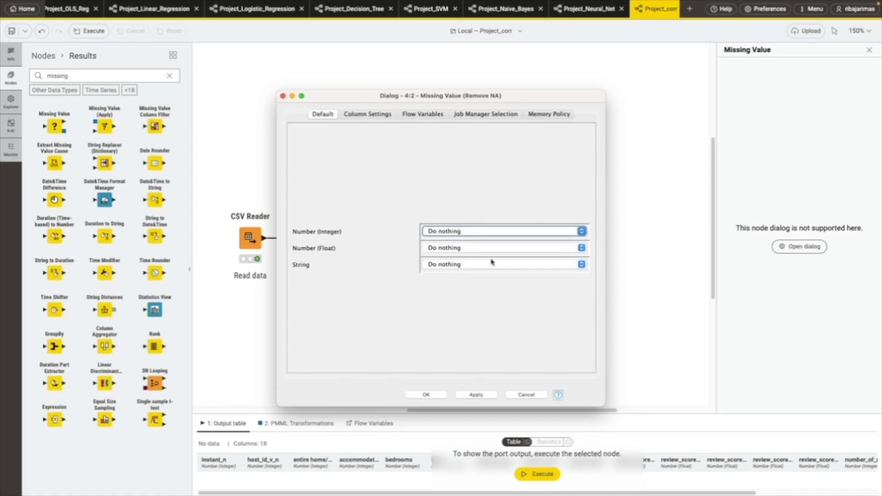
click(483, 235)
click(339, 286)
click(474, 233)
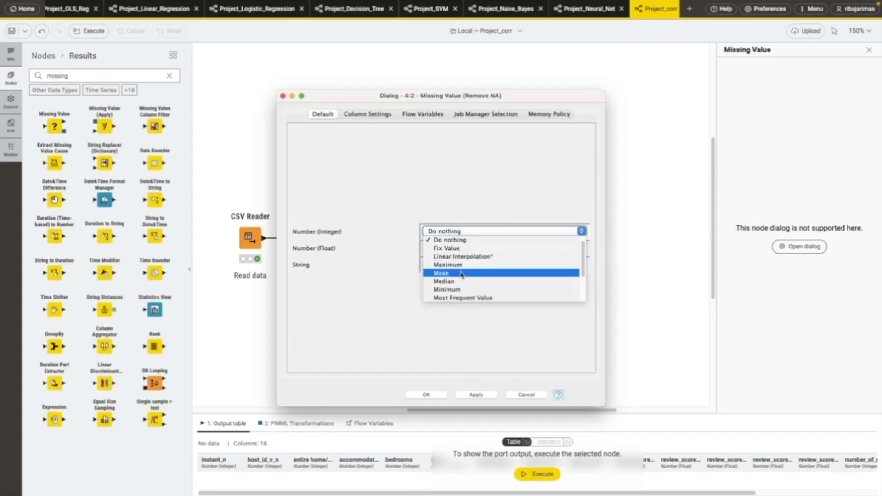
scroll(466, 274, down, 3)
scroll(474, 287, down, 1)
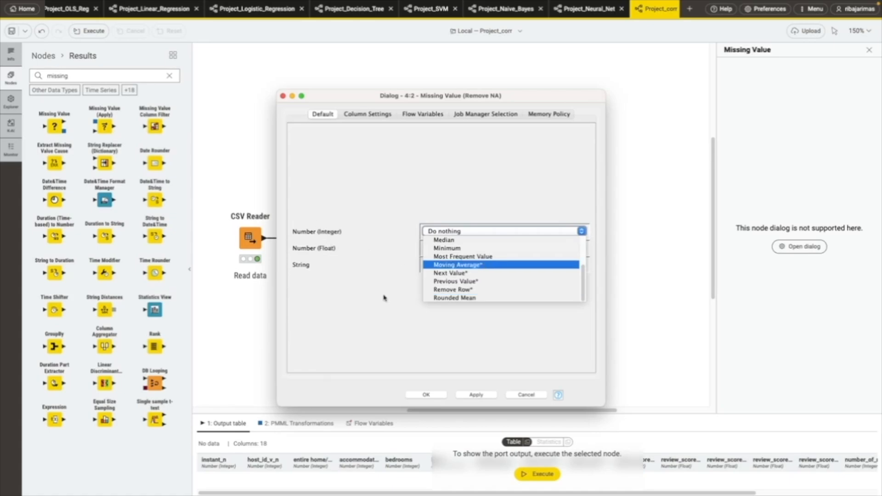
click(469, 291)
- Set the handling for Number (Float) and String columns to Remove Row* and apply the Missing Value configuration
click(484, 250)
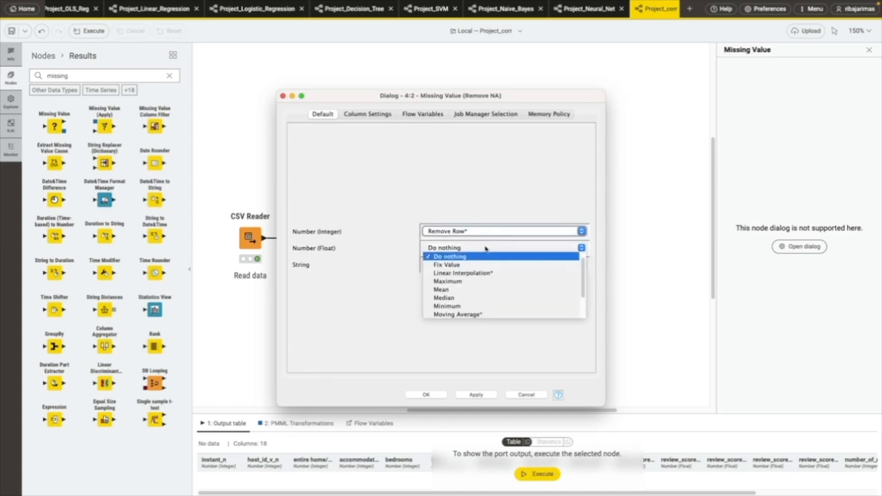
scroll(469, 312, down, 2)
click(475, 306)
click(469, 266)
click(473, 306)
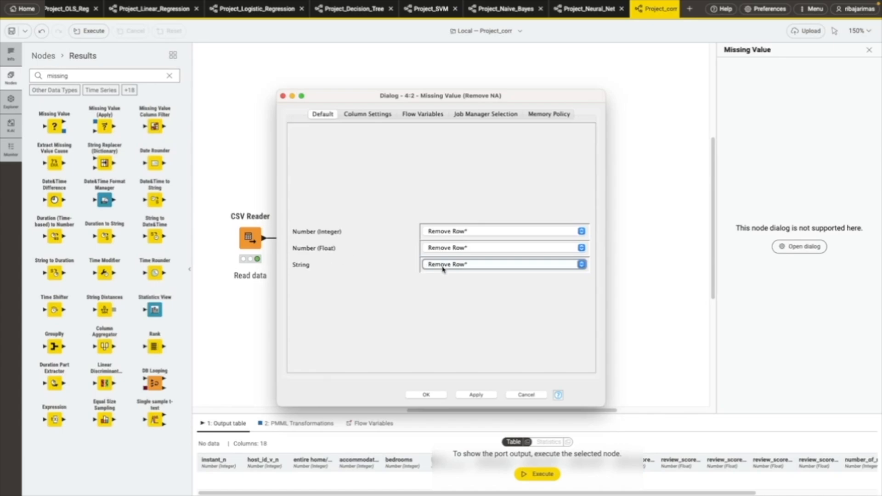
click(476, 396)
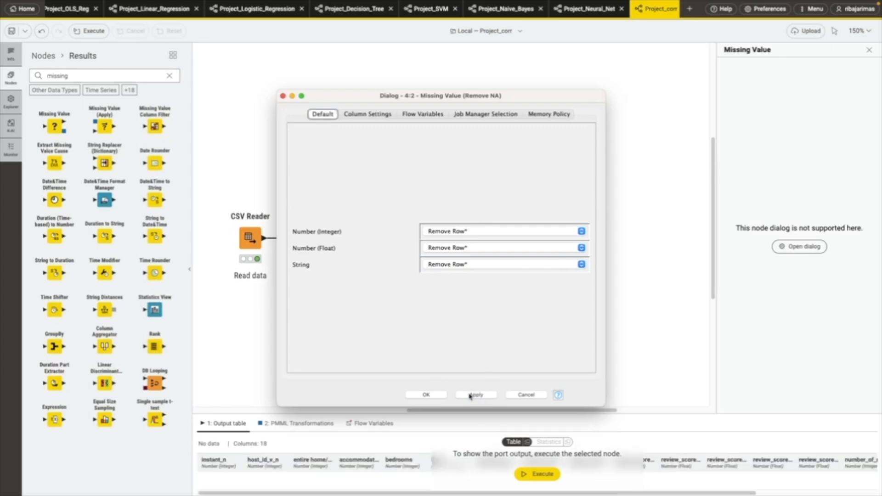
click(417, 394)
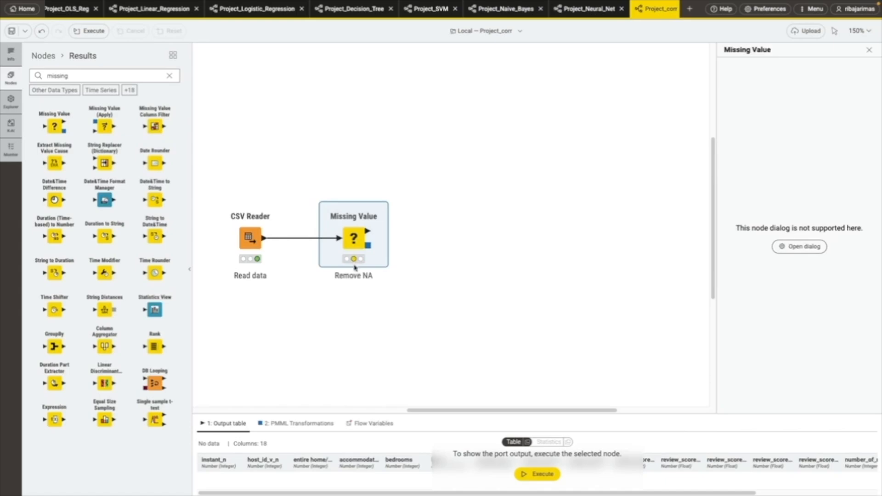
- Execute the Missing Value node and review its output table across to the superhost columns
mouse_move(354, 261)
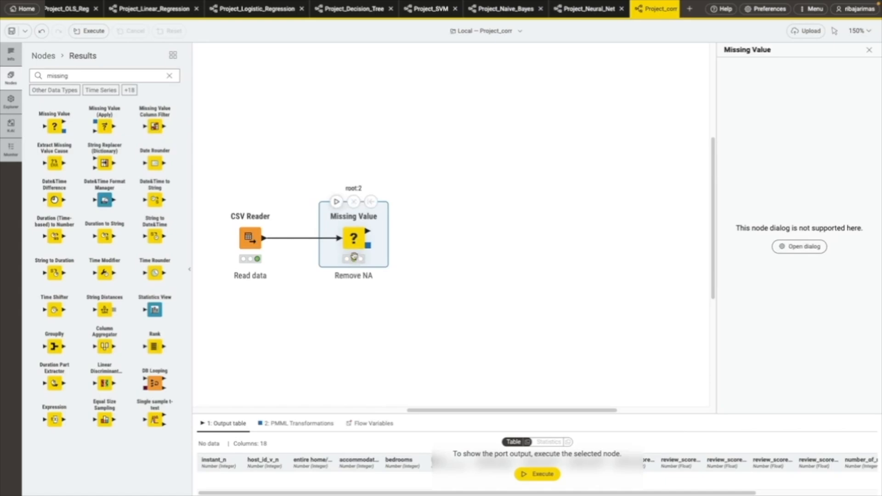
click(337, 203)
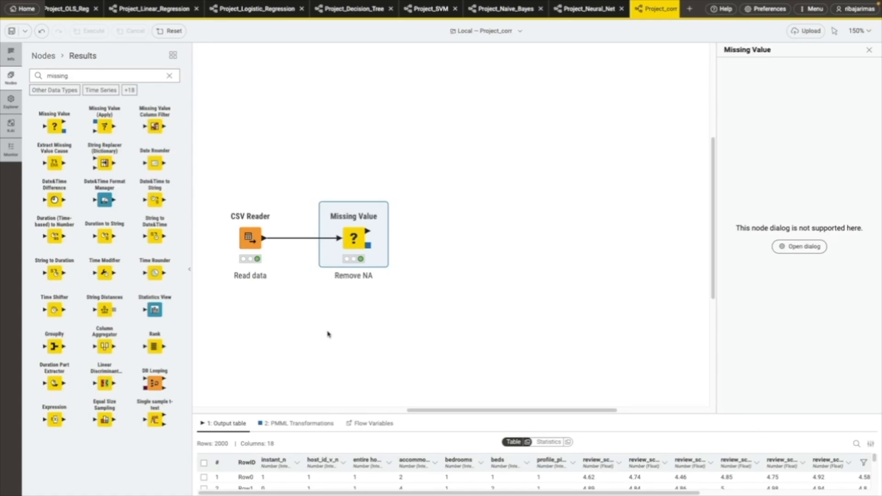
right_click(357, 239)
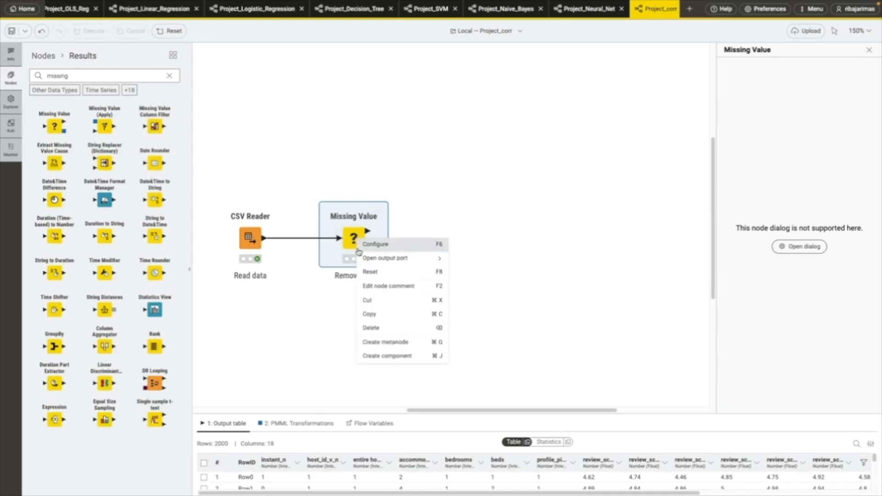
mouse_move(391, 260)
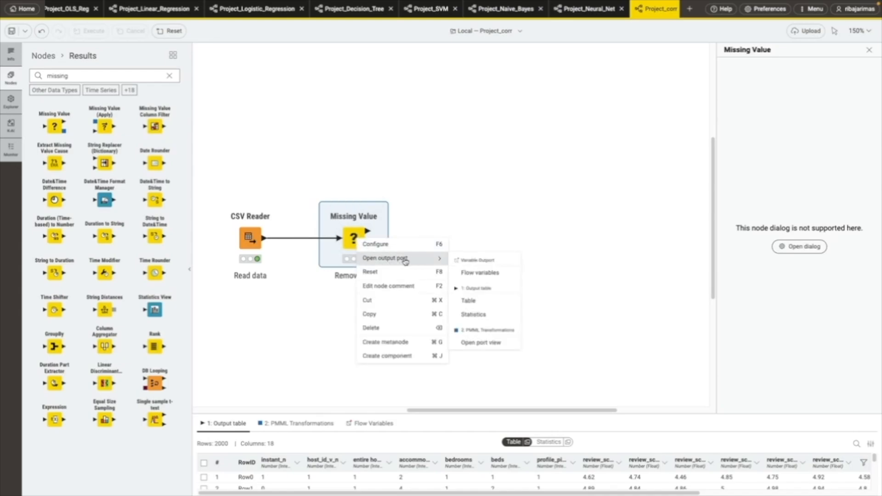
click(484, 302)
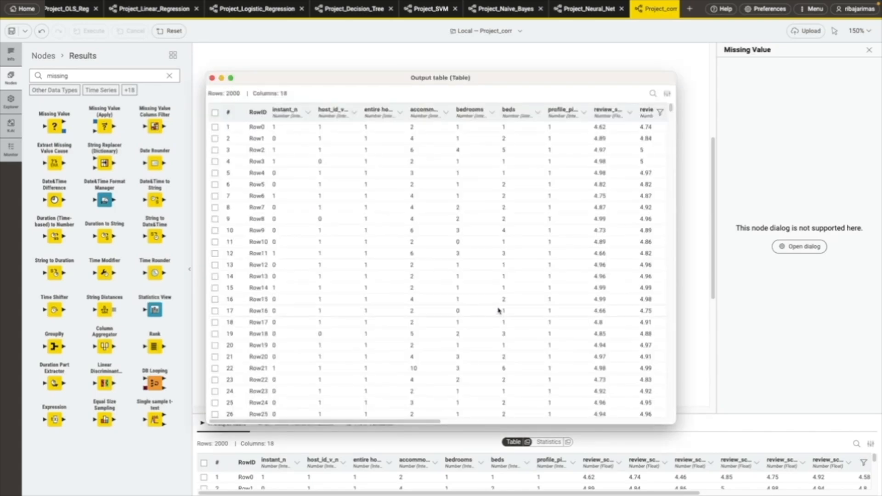
drag(391, 423, 613, 416)
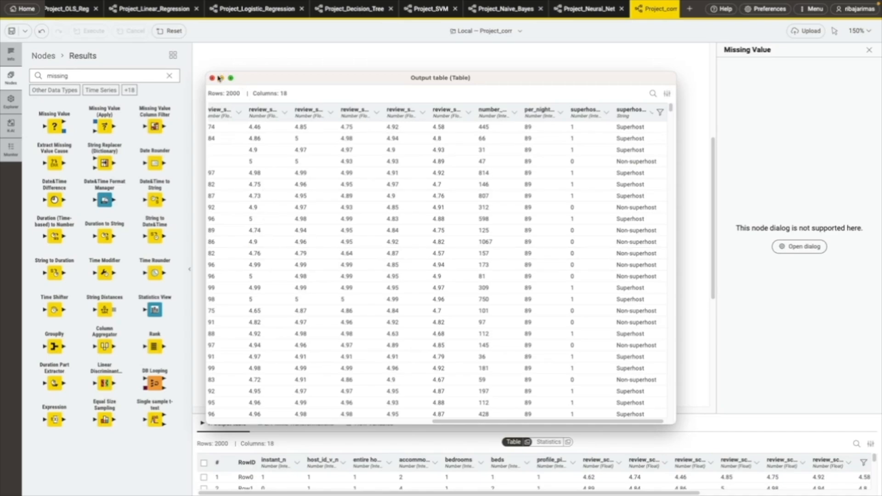
click(213, 78)
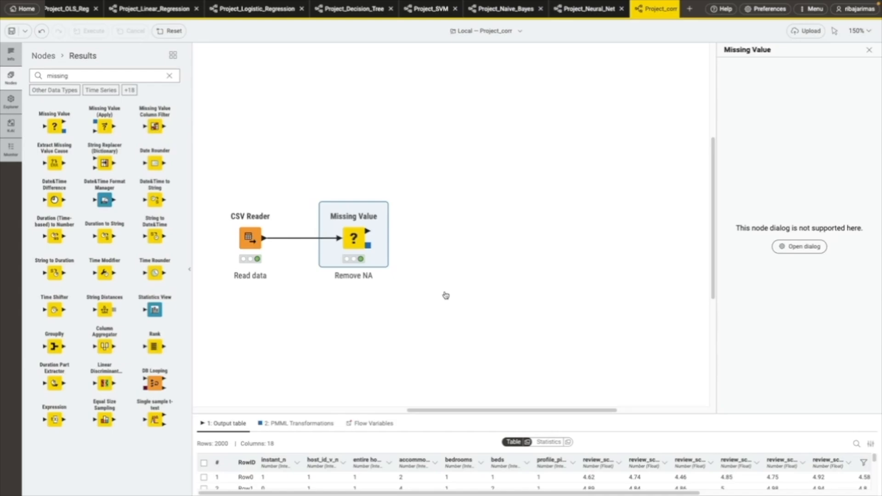
- Search the node repository for "column fil" and add the Column Filter node beyond the Missing Value node on the canvas
click(169, 75)
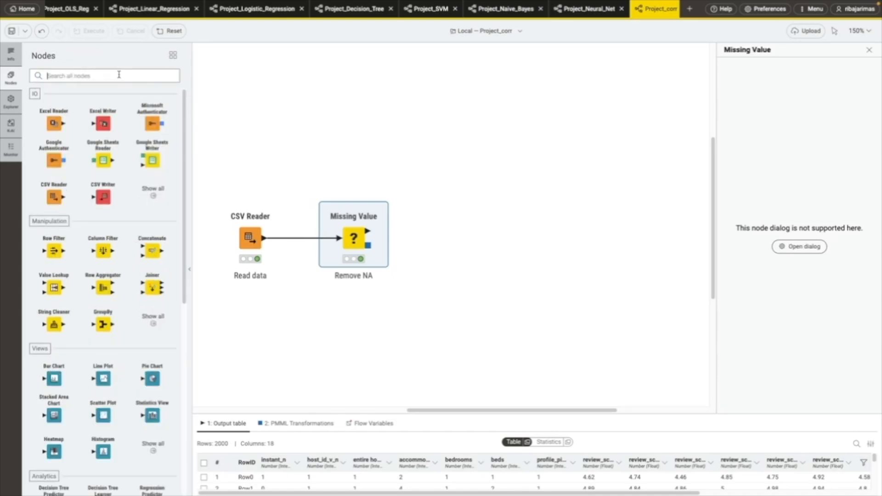
text(column)
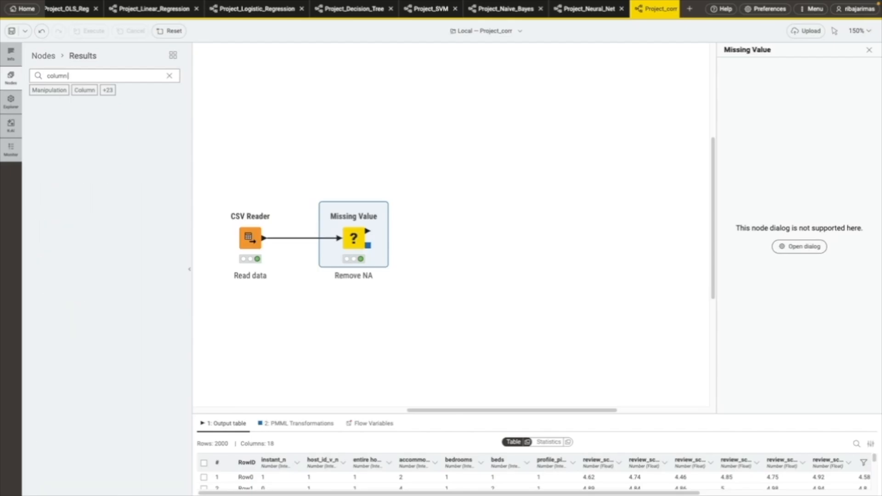
text(fil)
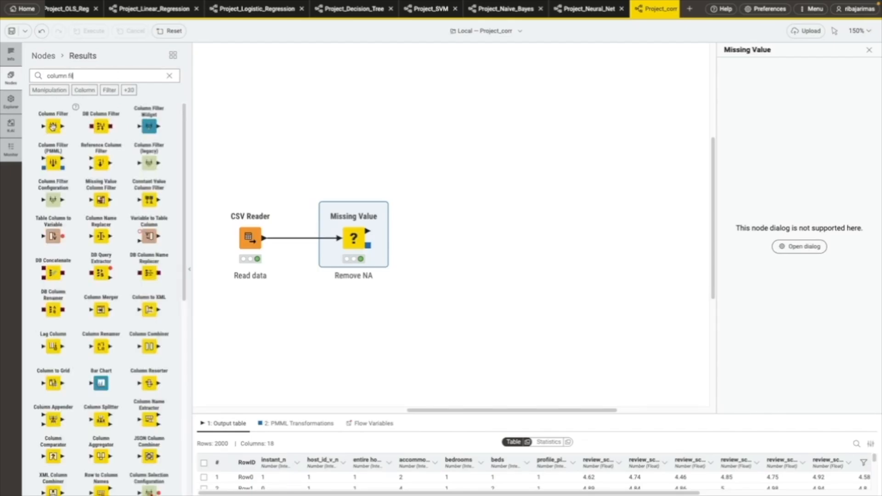
drag(53, 127, 461, 247)
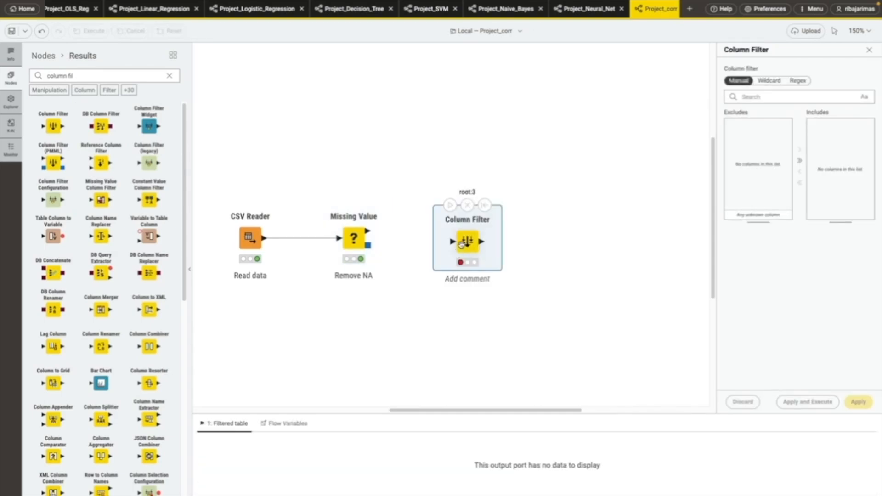
- Set the Column Filter node's comment to "Filter columns" and connect the Missing Value node's table output to it
double_click(464, 279)
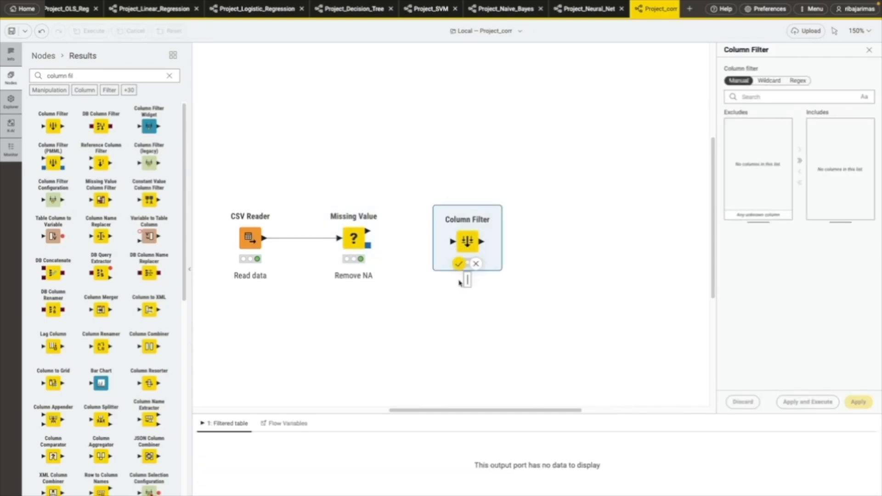
text(Filter columns)
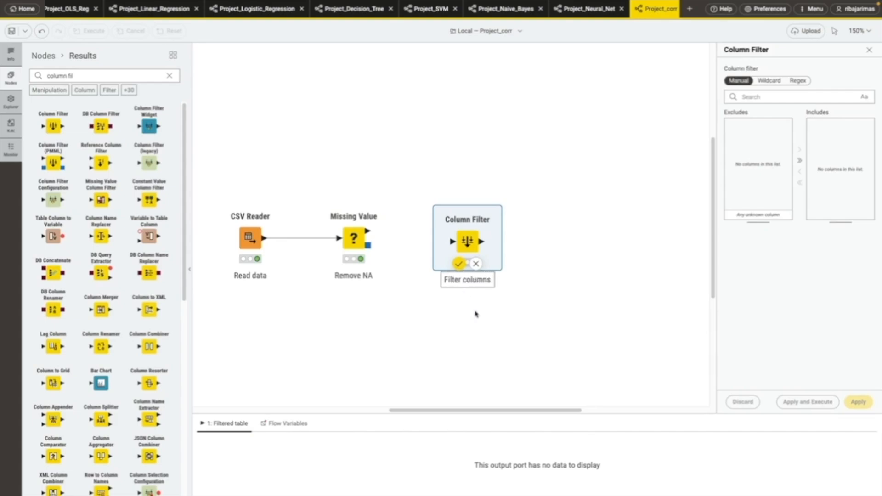
click(487, 340)
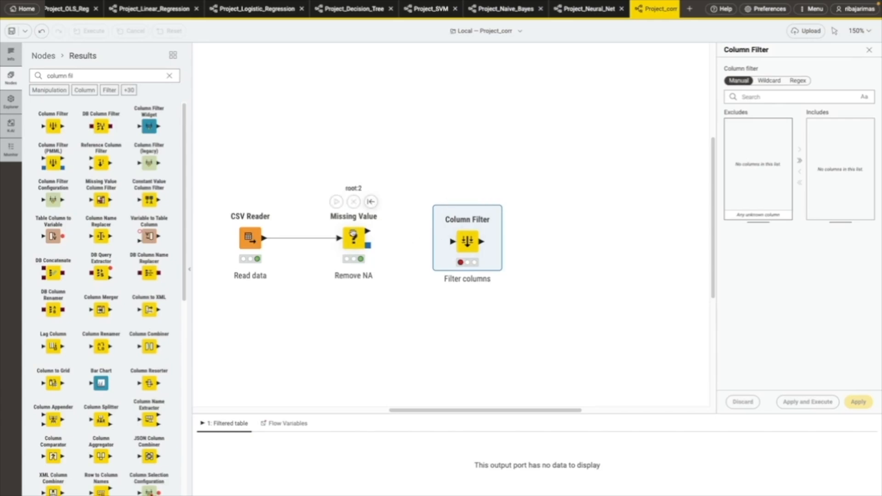
drag(368, 232, 453, 241)
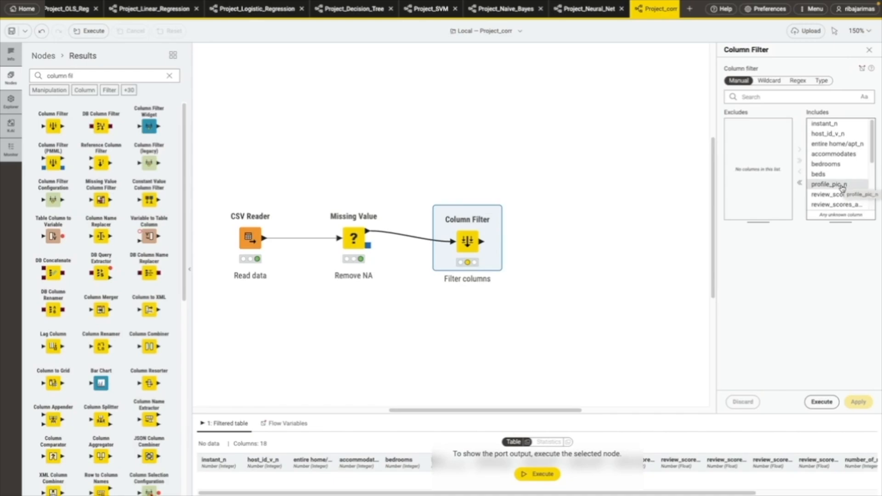
- Exclude the superhost_s column in the Column Filter settings
scroll(842, 188, down, 5)
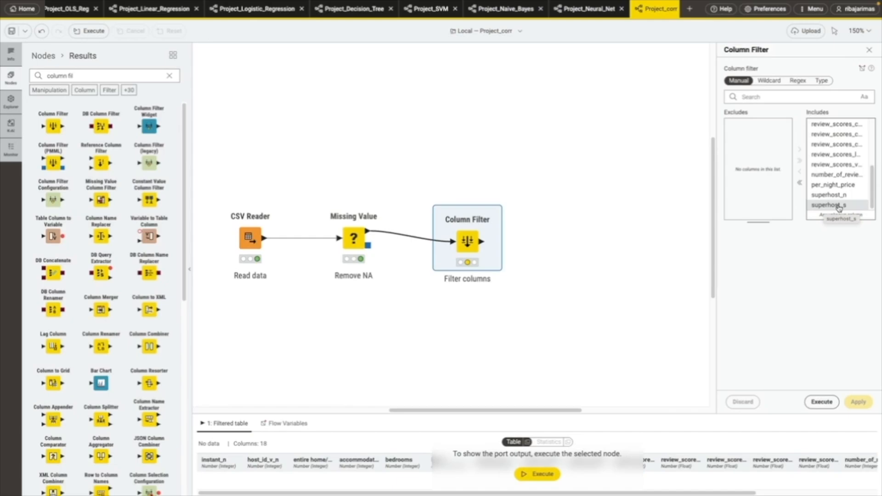
click(839, 205)
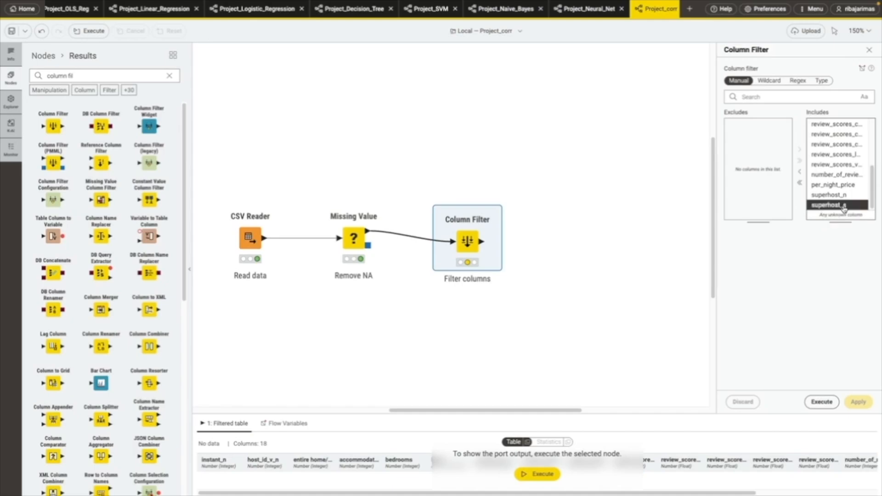
click(802, 173)
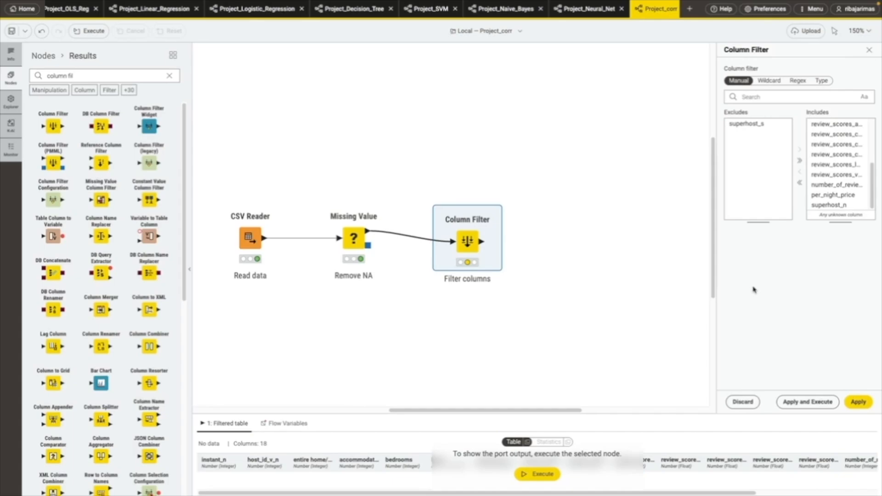
- Look over the remaining included columns and exclude instant_n and host_id_v_n from the Column Filter
scroll(827, 165, up, 5)
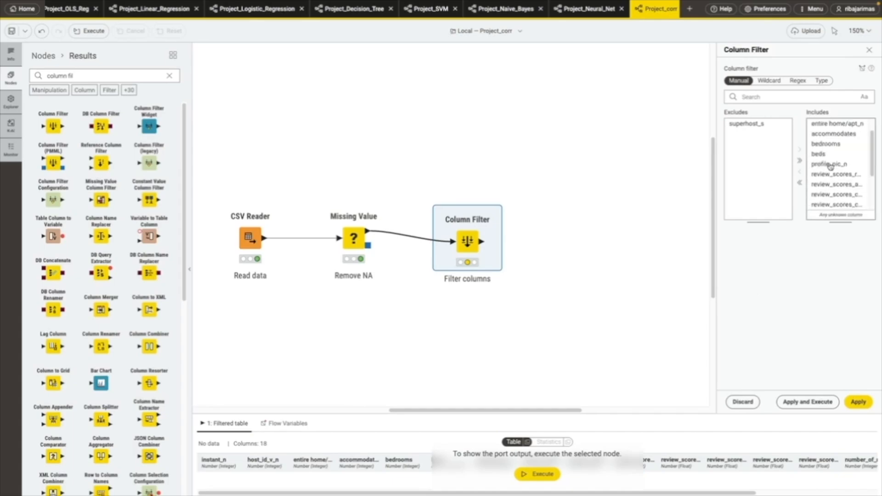
scroll(834, 174, down, 3)
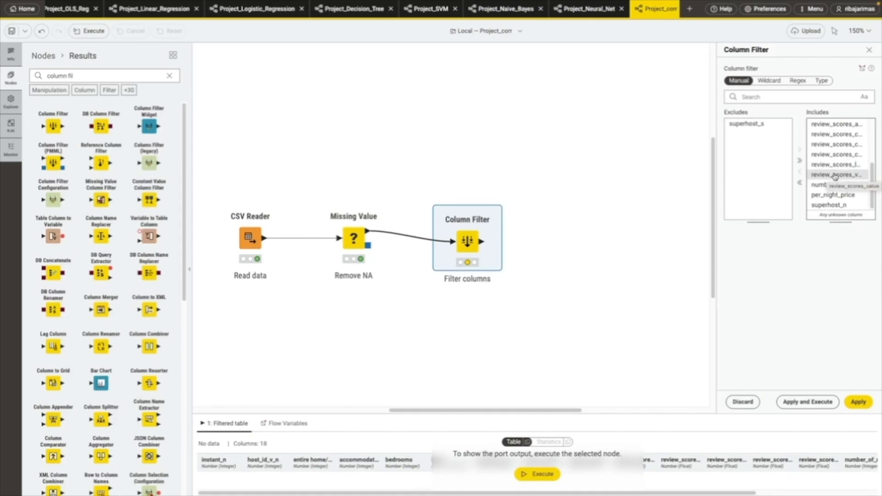
scroll(837, 176, up, 3)
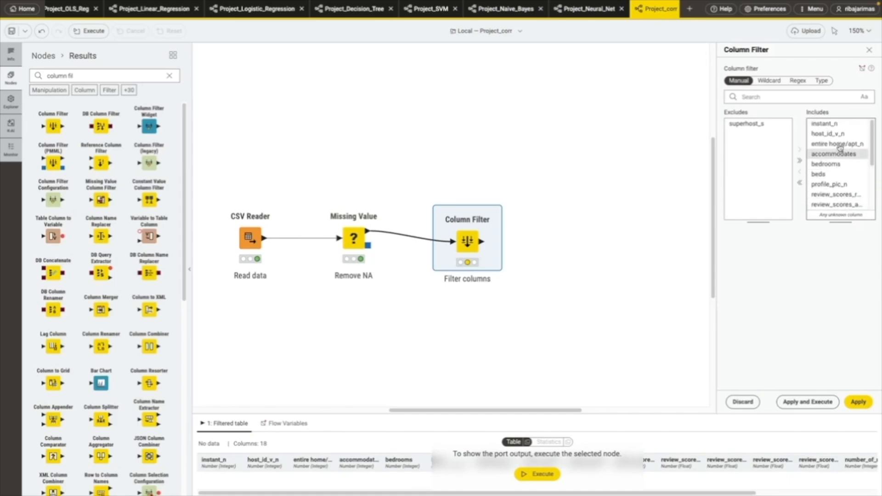
click(833, 123)
click(800, 172)
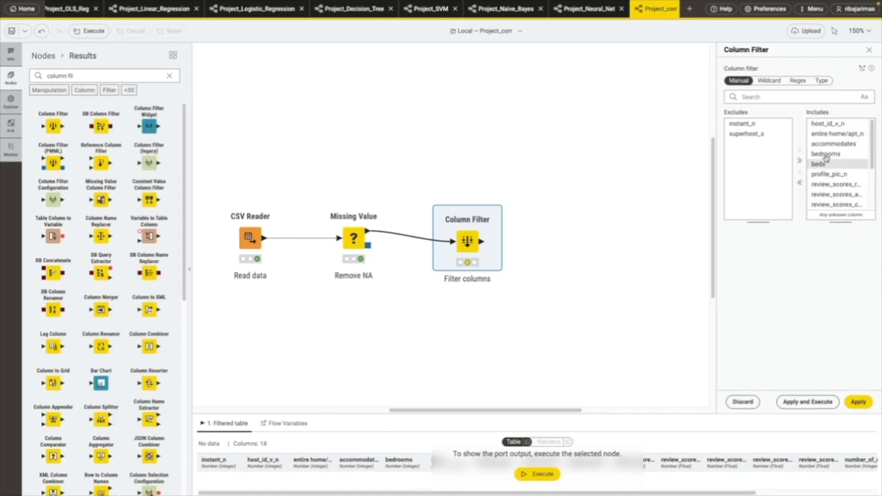
click(800, 172)
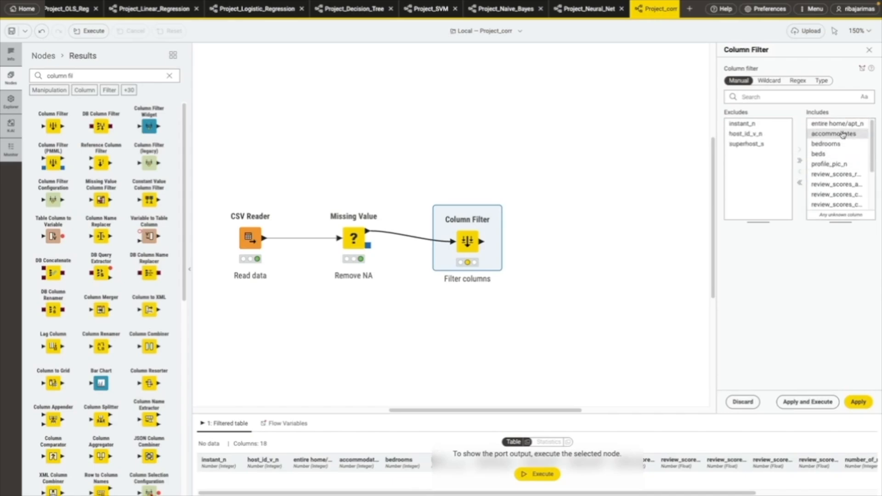
- Exclude entire home/apt_n, profile_pic_n and superhost_n in the Column Filter, save the configuration changes and execute the node
click(801, 172)
click(834, 155)
click(802, 172)
scroll(834, 177, down, 3)
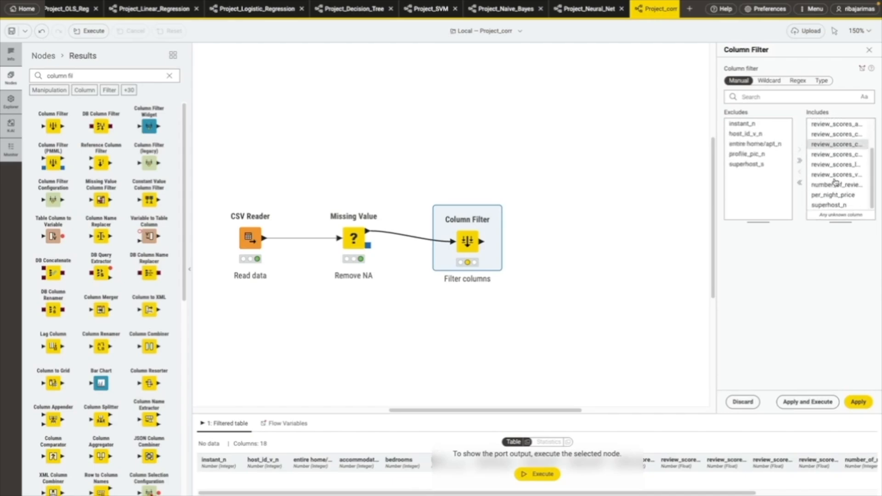
click(847, 205)
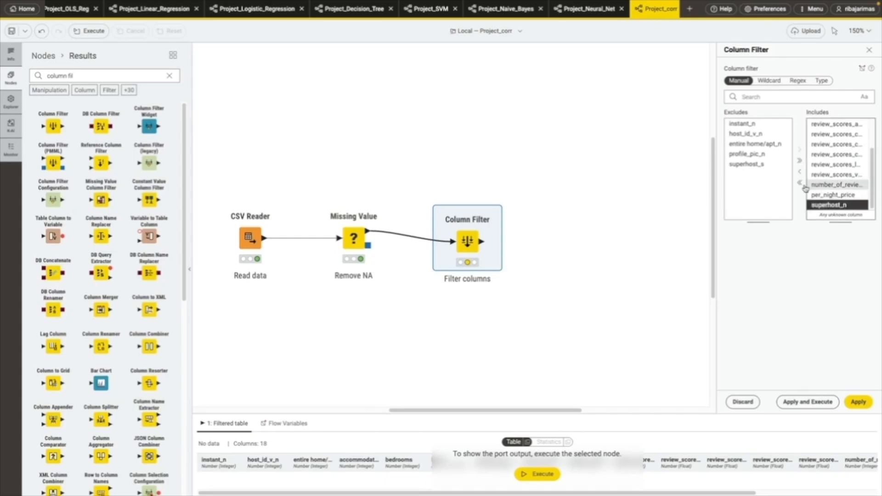
click(801, 172)
scroll(846, 152, up, 3)
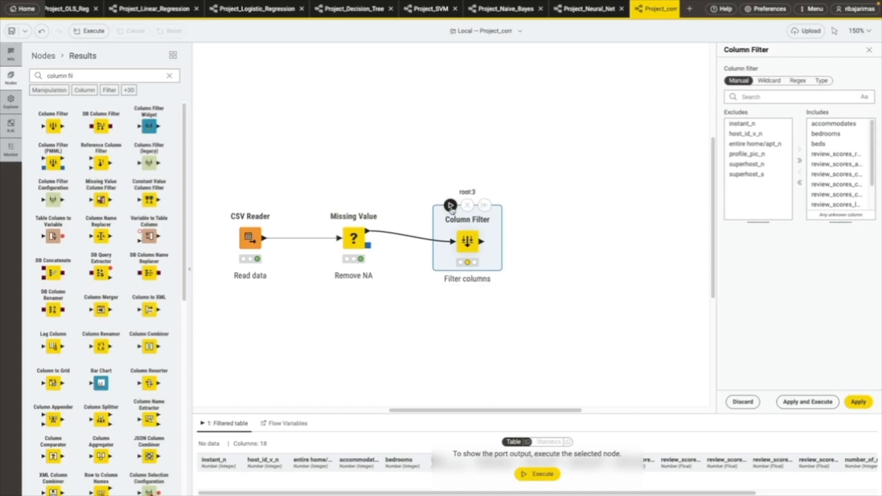
click(560, 334)
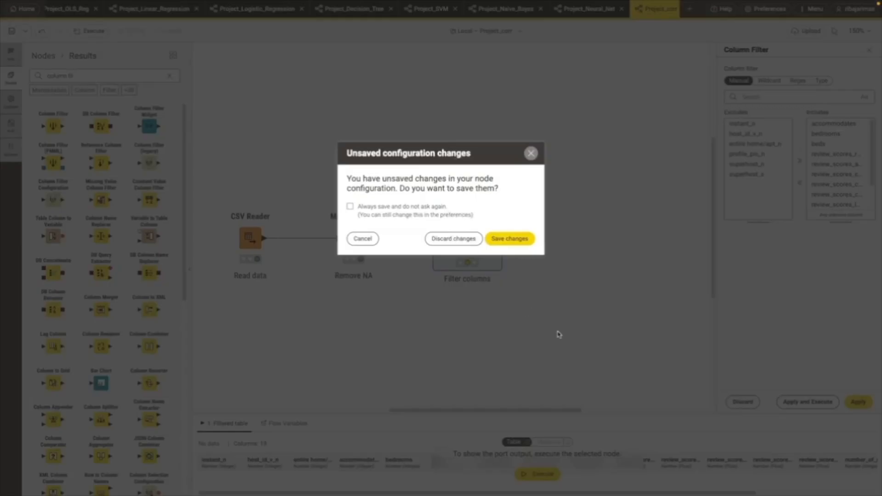
click(510, 239)
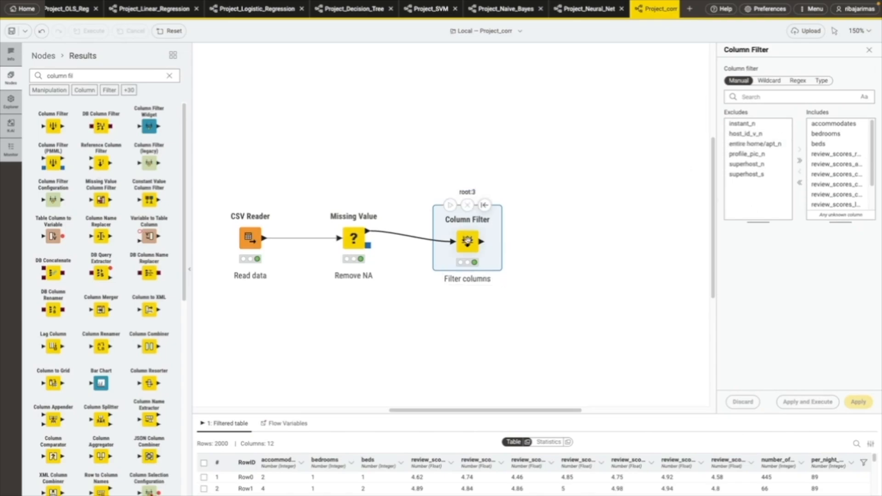
- Open the Column Filter's filtered table output in its own window, look over the remaining columns and close it
right_click(468, 240)
mouse_move(505, 261)
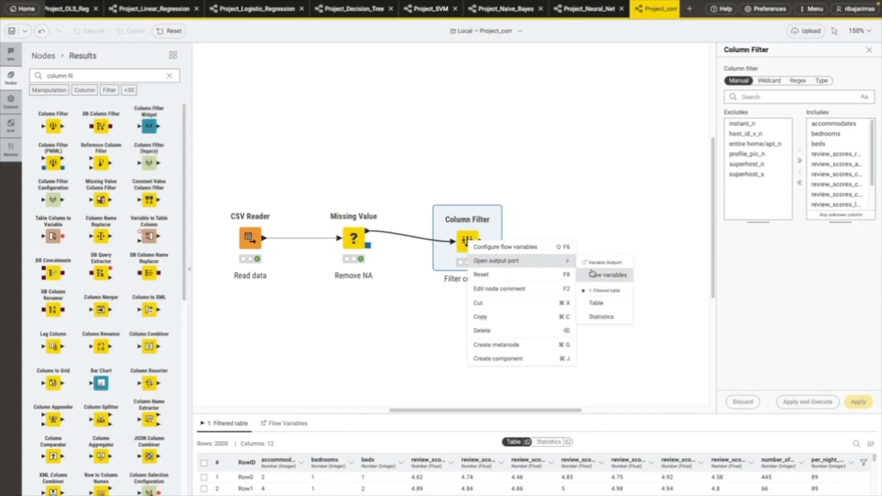
click(605, 309)
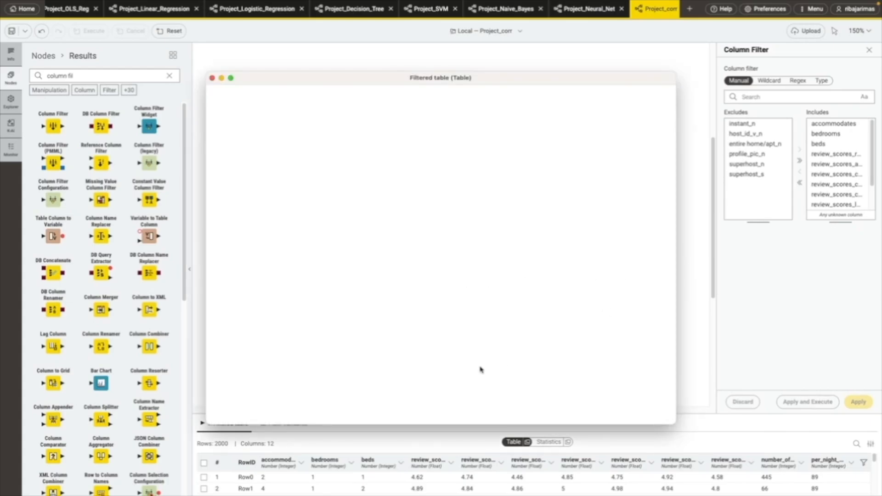
drag(339, 420, 305, 422)
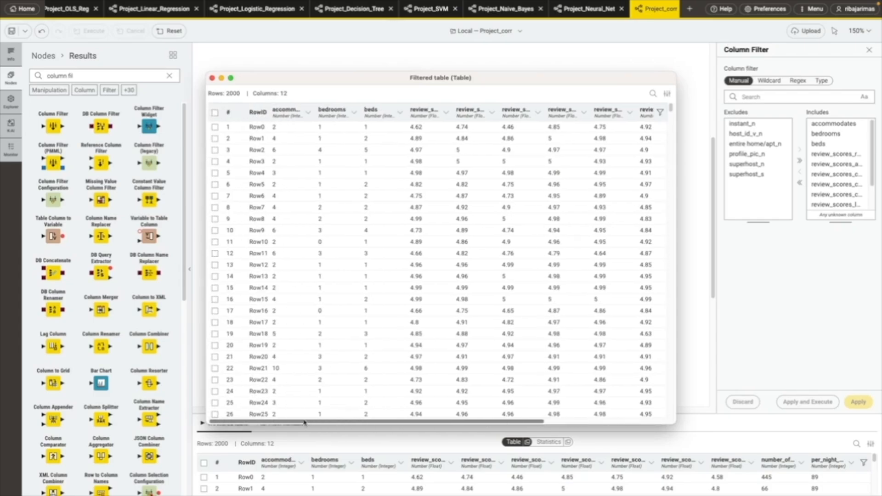
click(213, 78)
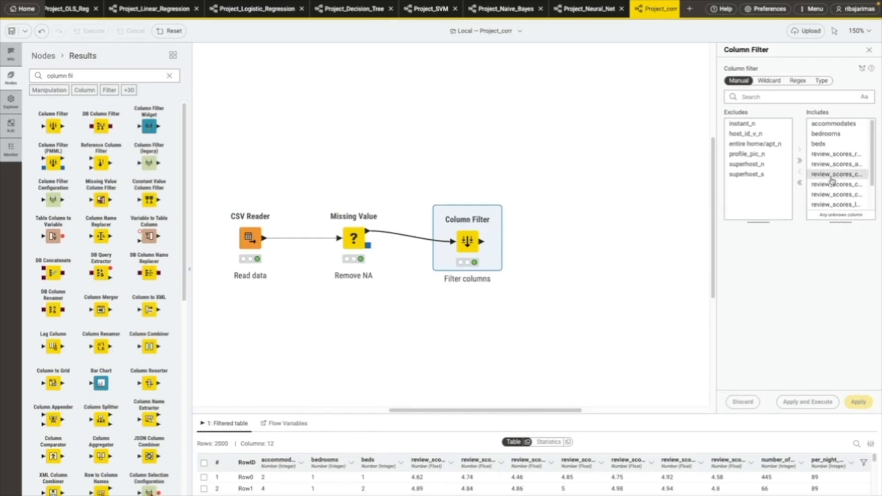
- Search the node repository for "correlation", add the Linear Correlation node beyond the Column Filter and connect the filtered table to it
click(170, 75)
text(correlation)
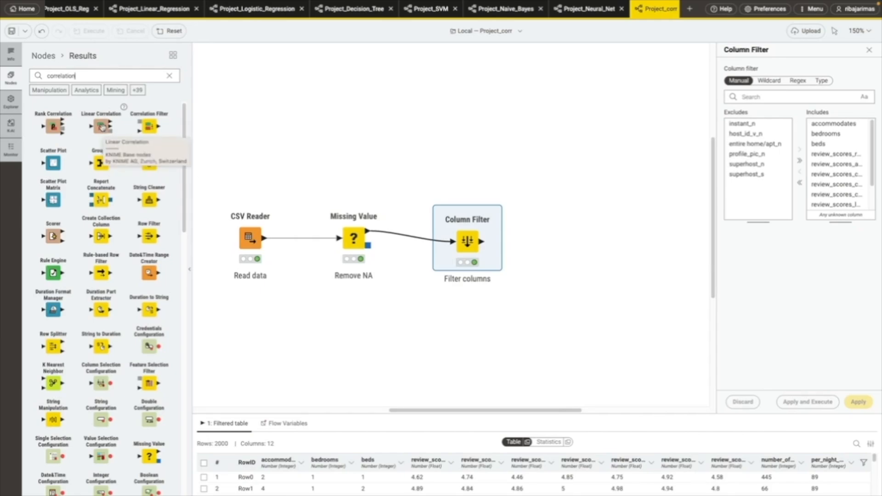
drag(101, 128, 575, 251)
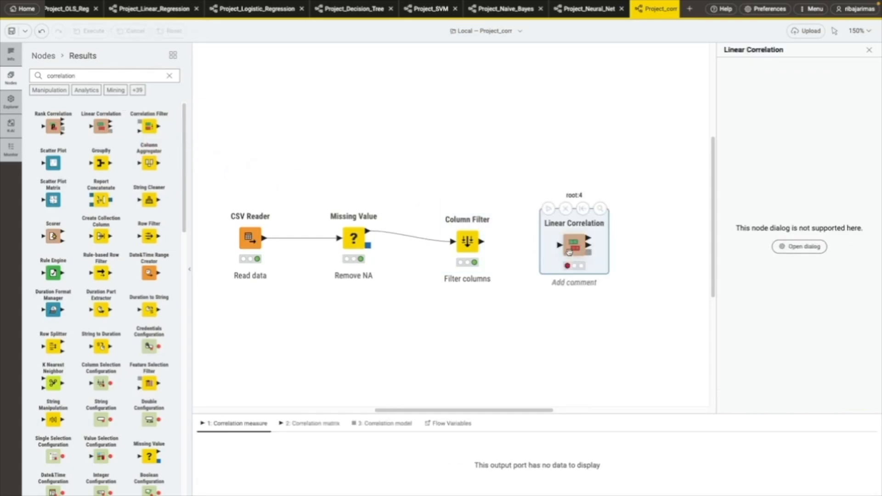
drag(481, 241, 558, 246)
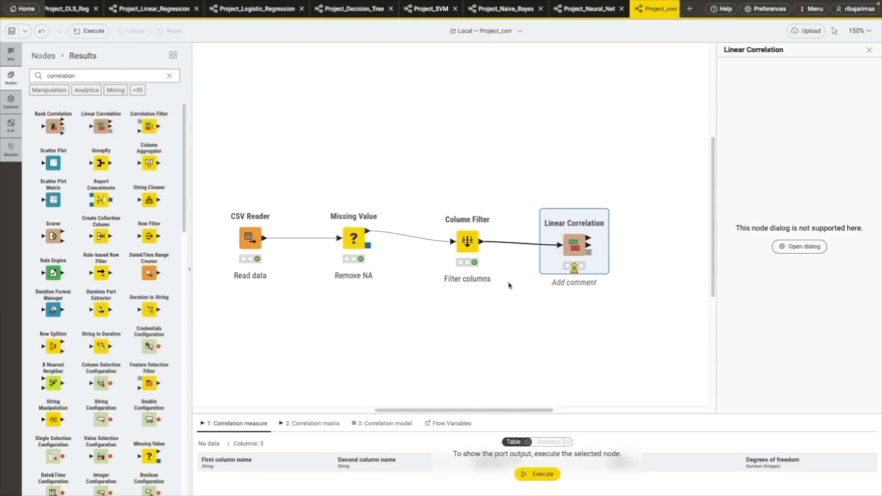
- Review the included columns in the Linear Correlation configuration, accept the default settings and execute the node
right_click(575, 250)
click(605, 250)
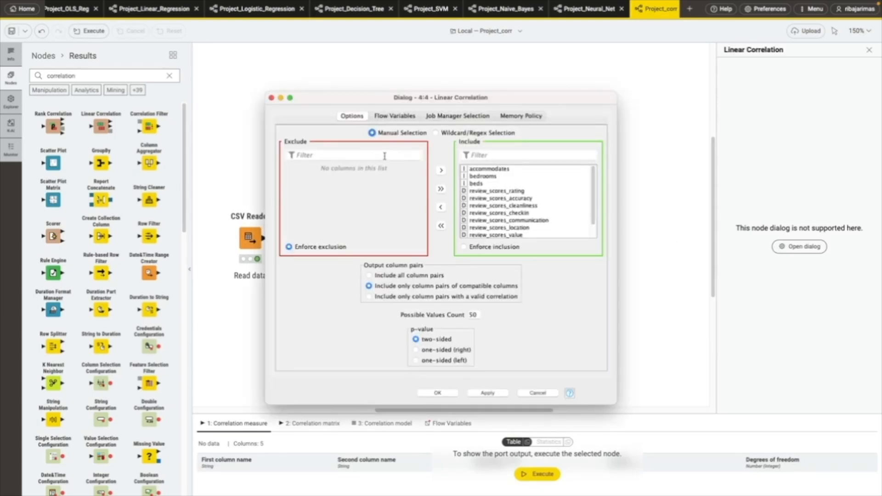
scroll(509, 206, down, 1)
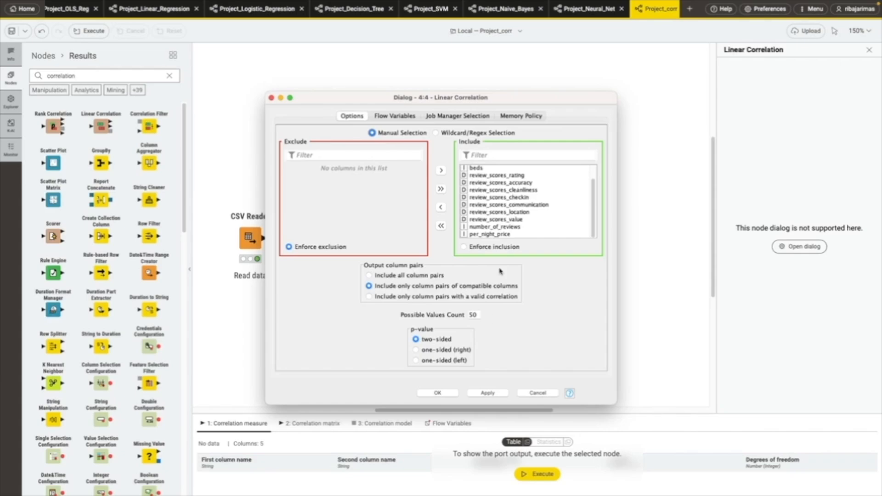
scroll(494, 202, up, 2)
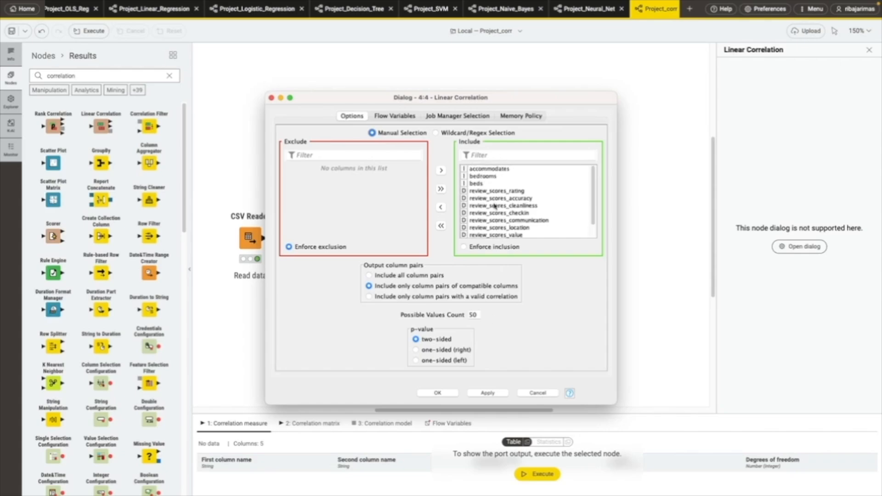
click(489, 394)
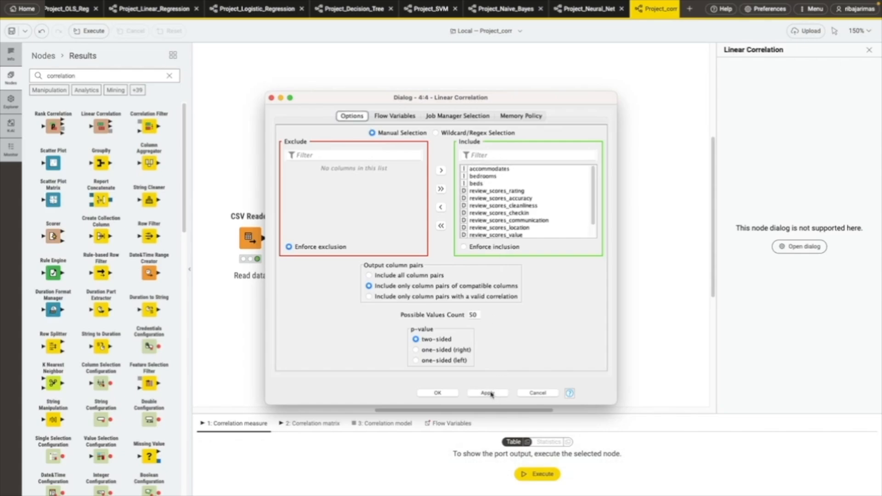
click(438, 394)
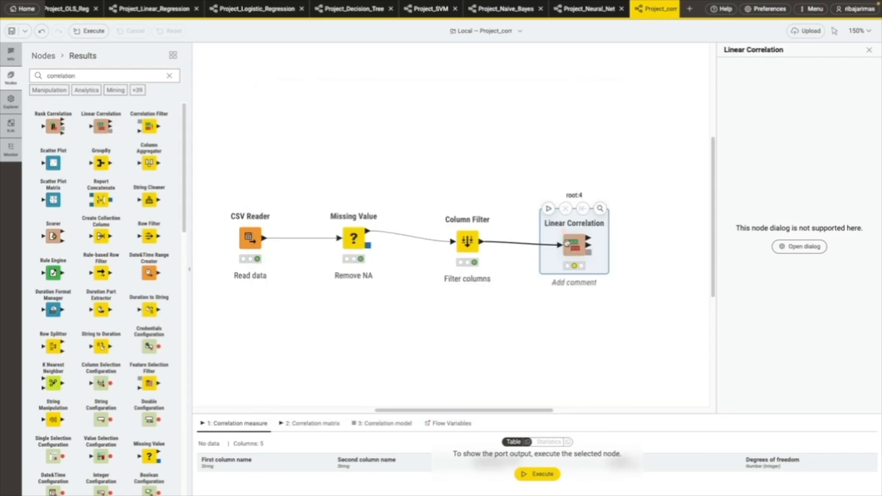
click(548, 208)
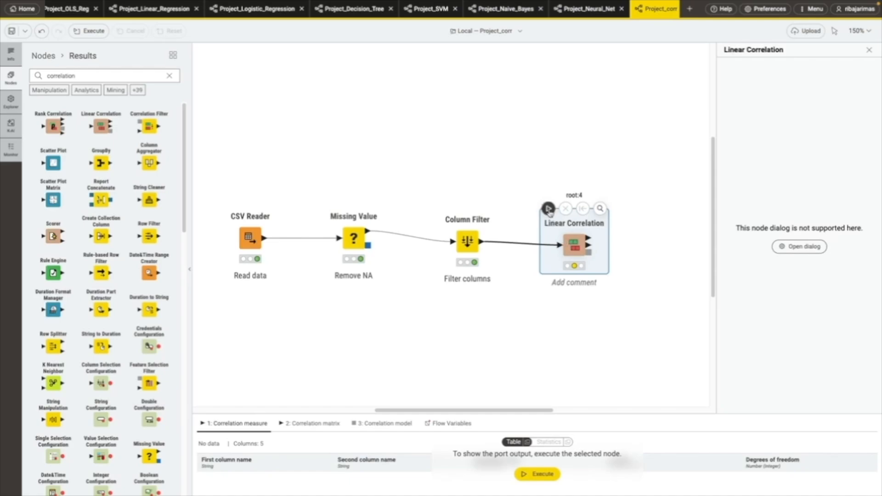
- Set the Linear Correlation node's comment to "Calculate correlation"
click(555, 287)
text(Calc)
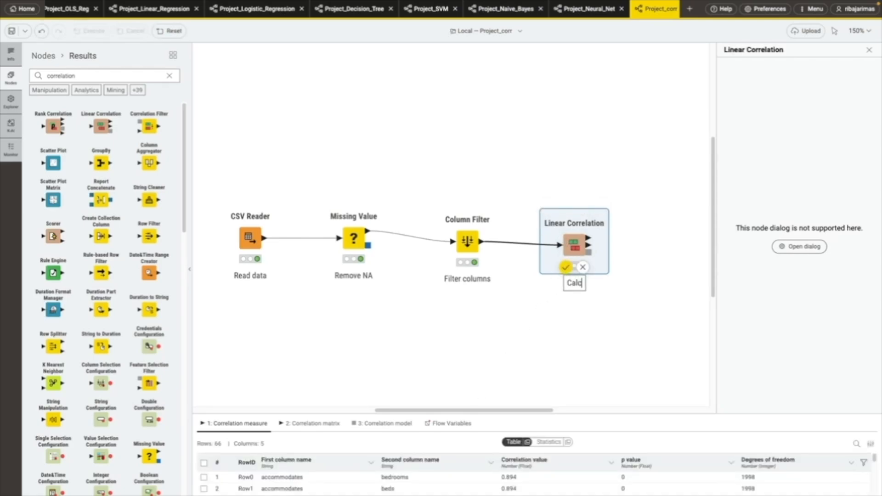
text(ulate correlation)
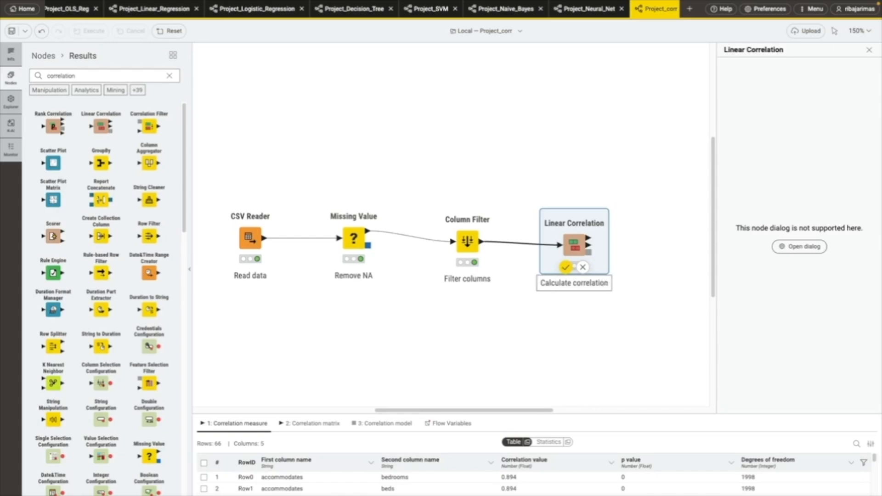
click(531, 376)
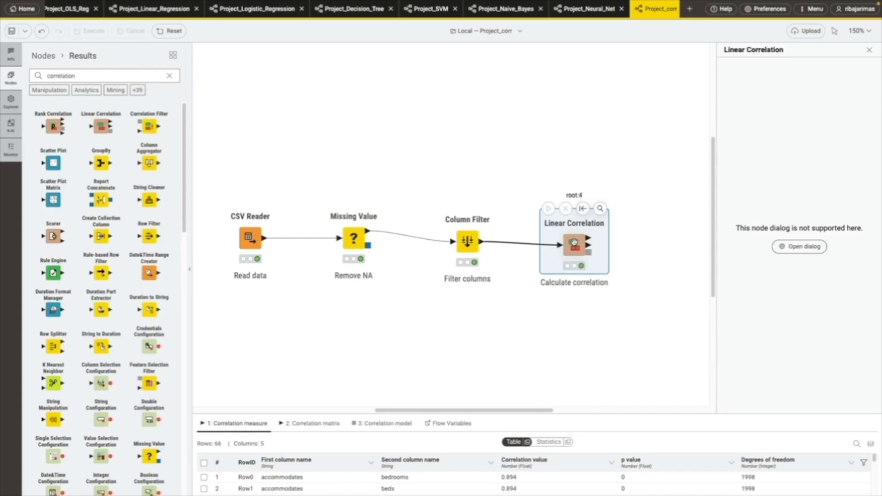
- View the Linear Correlation node's correlation matrix table full screen, widen the RowID and review_scores_accuracy columns to read it, and close it
right_click(574, 243)
mouse_move(582, 277)
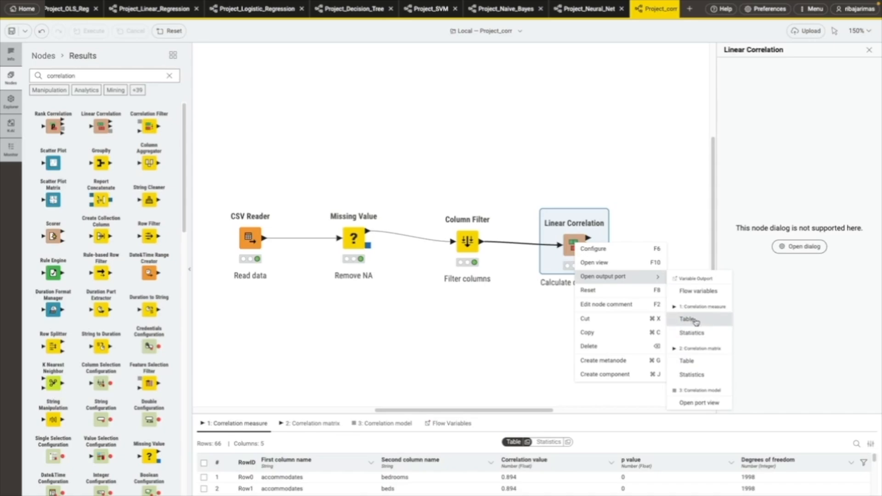
click(688, 361)
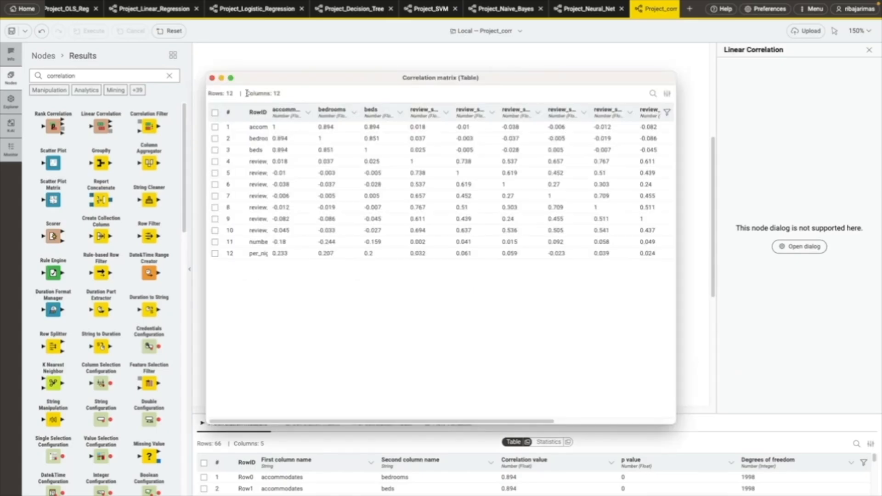
click(230, 78)
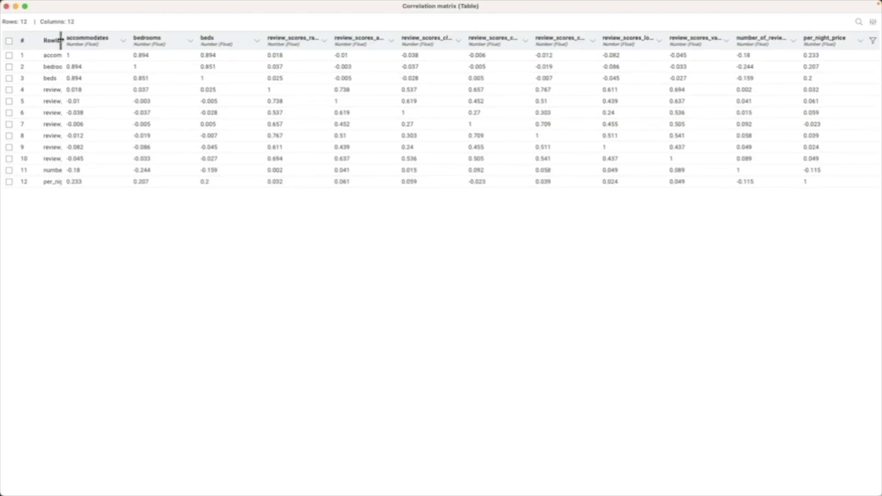
drag(61, 41, 131, 44)
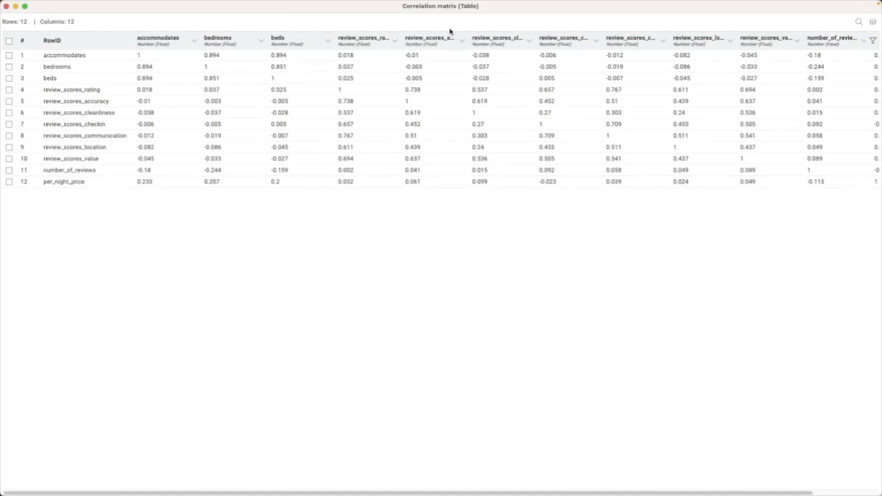
drag(466, 40, 480, 39)
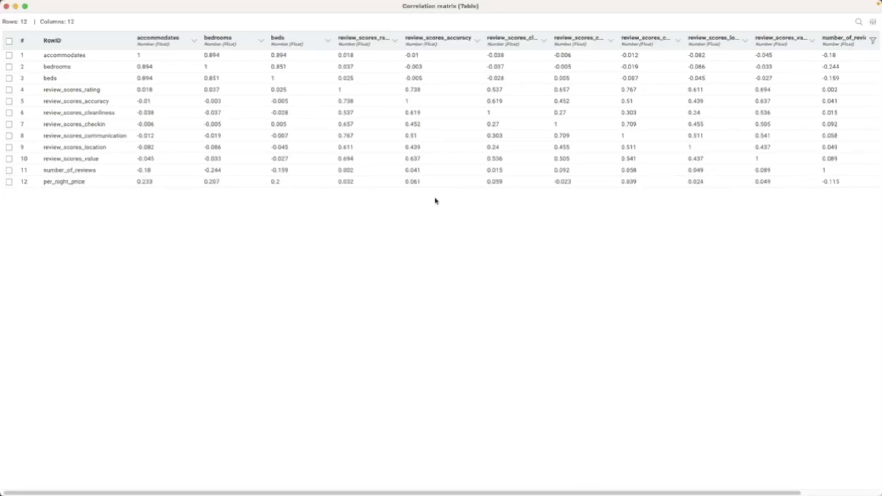
click(6, 6)
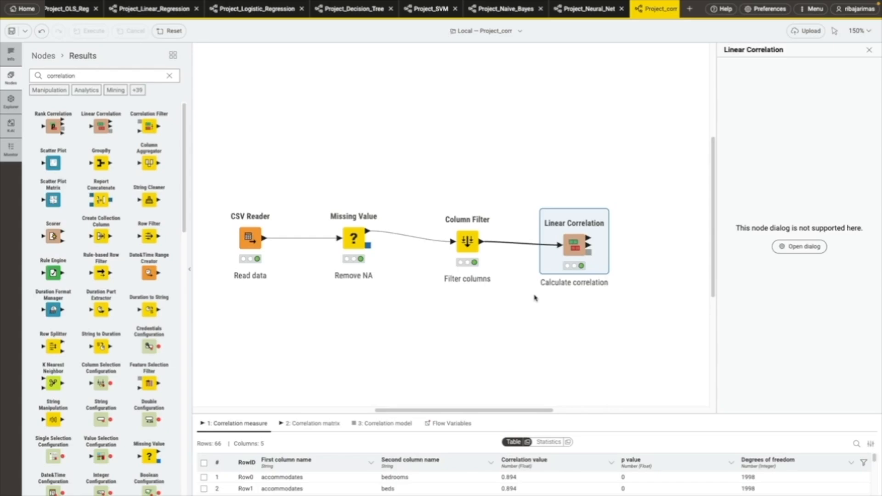
- Reopen the correlation matrix table full screen and widen the RowID column to show the complete variable names
right_click(579, 244)
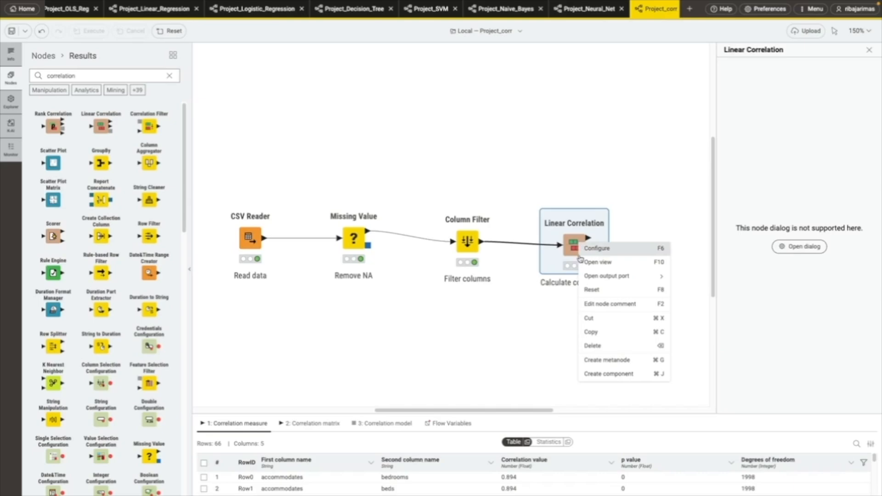
mouse_move(630, 277)
click(702, 361)
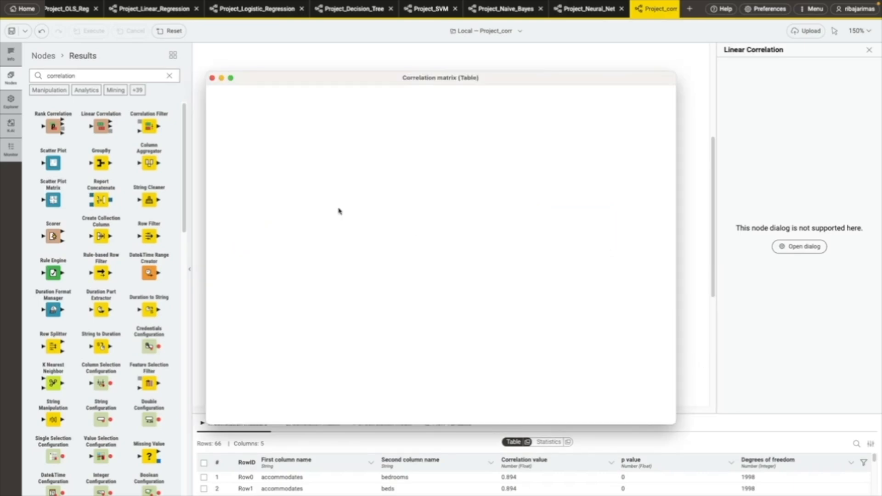
click(231, 78)
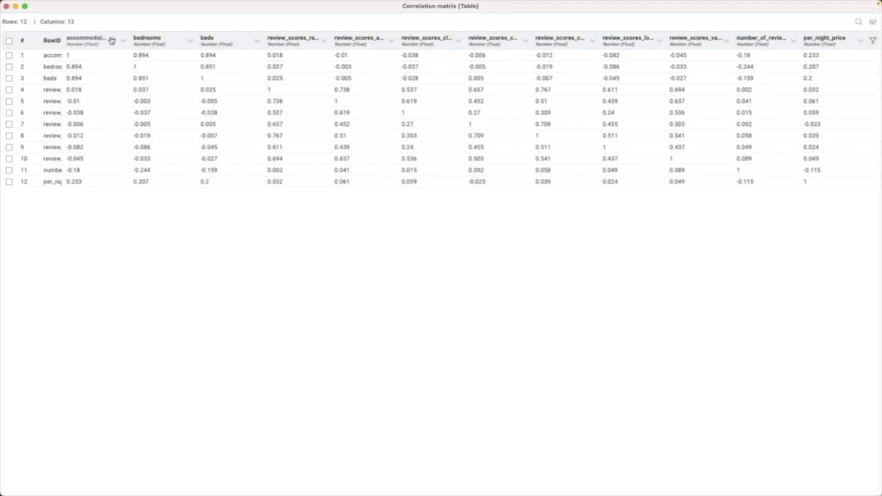
click(65, 42)
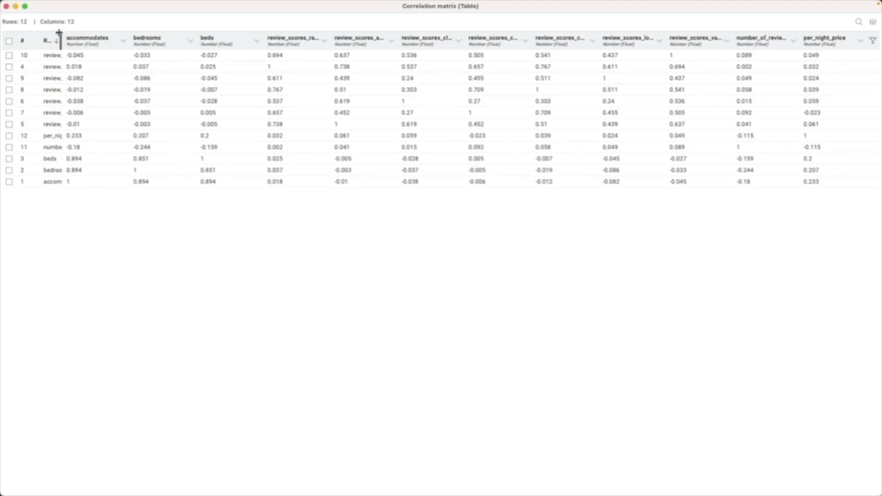
click(59, 41)
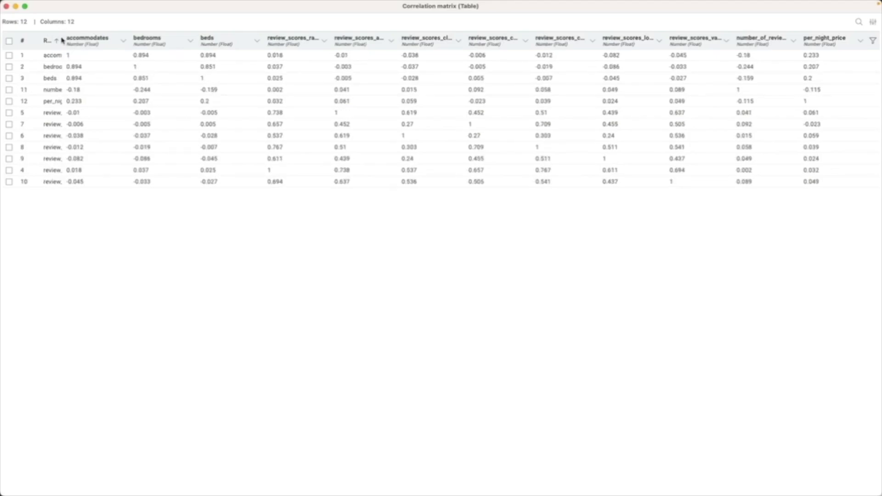
drag(60, 40, 131, 41)
- Sort the correlation matrix by per_night_price in descending order and examine which variables correlate most with price
drag(345, 493, 379, 493)
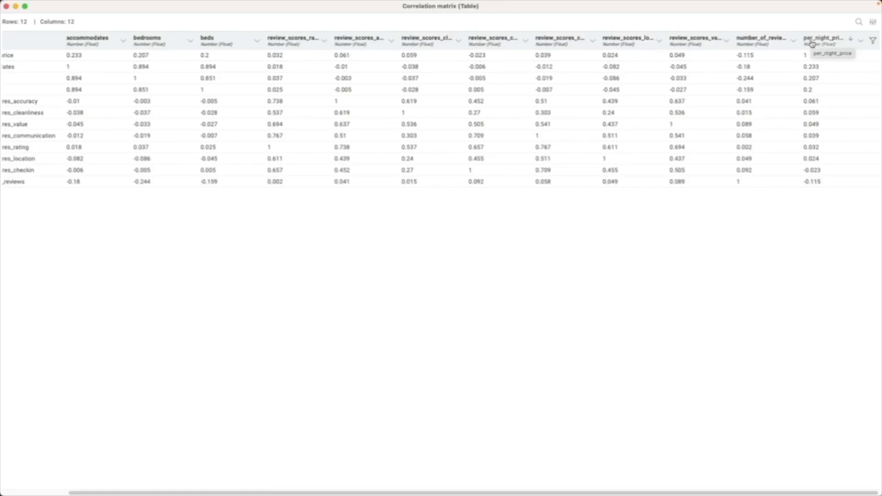
drag(210, 494, 181, 493)
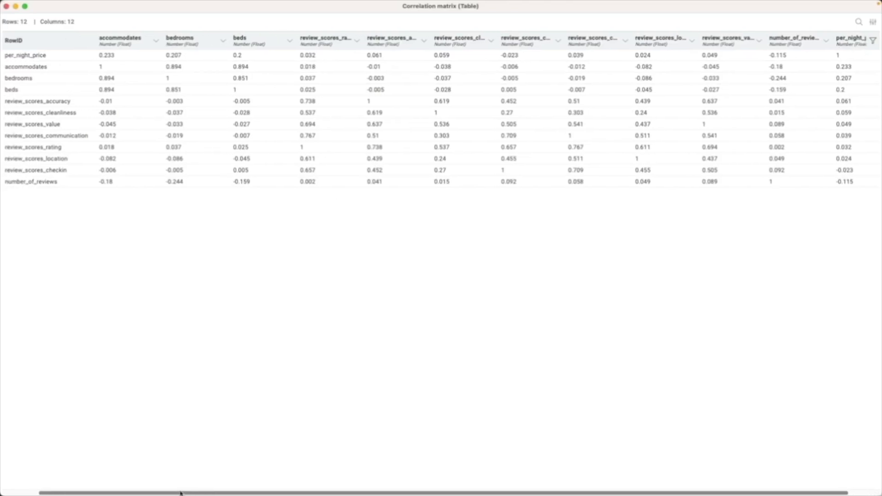